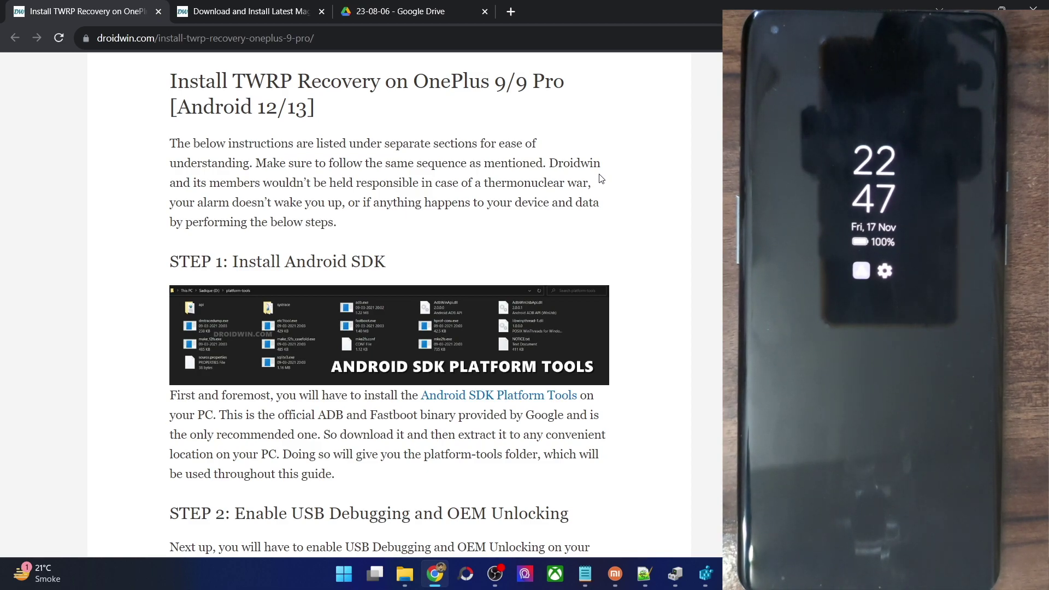
- Examine the OnePlus 9/9 Pro TWRP guide from its title down to the Method 1 and Method 2 headings
drag(516, 82, 583, 94)
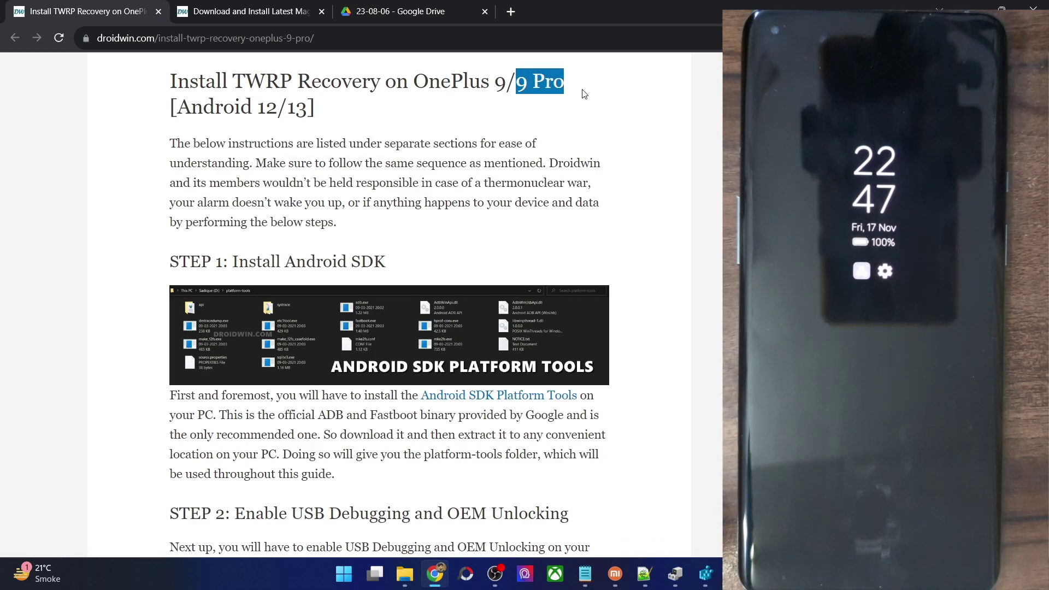
drag(507, 82, 419, 80)
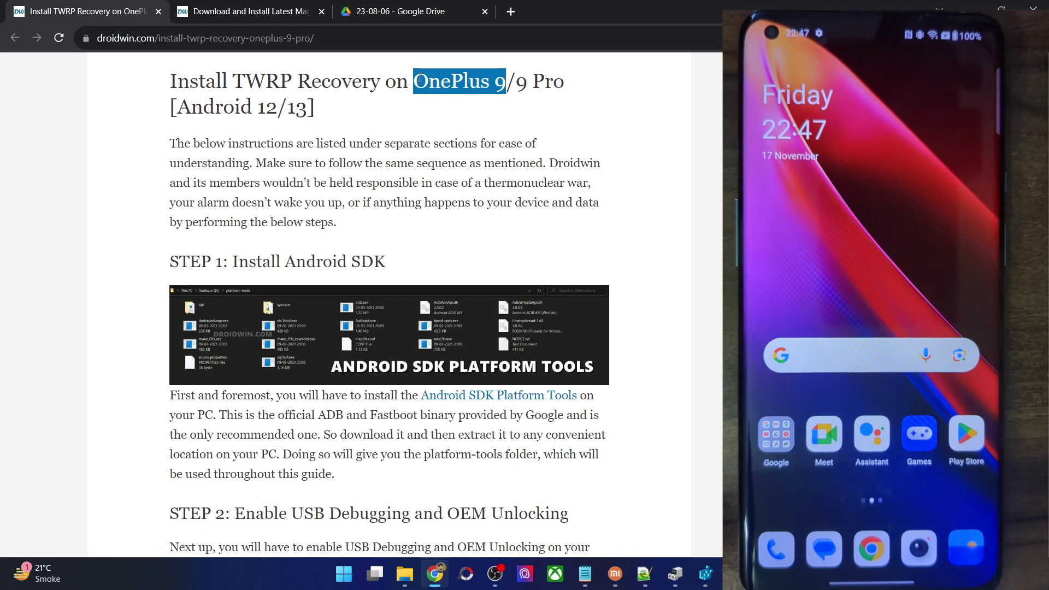
scroll(328, 145, down, 6)
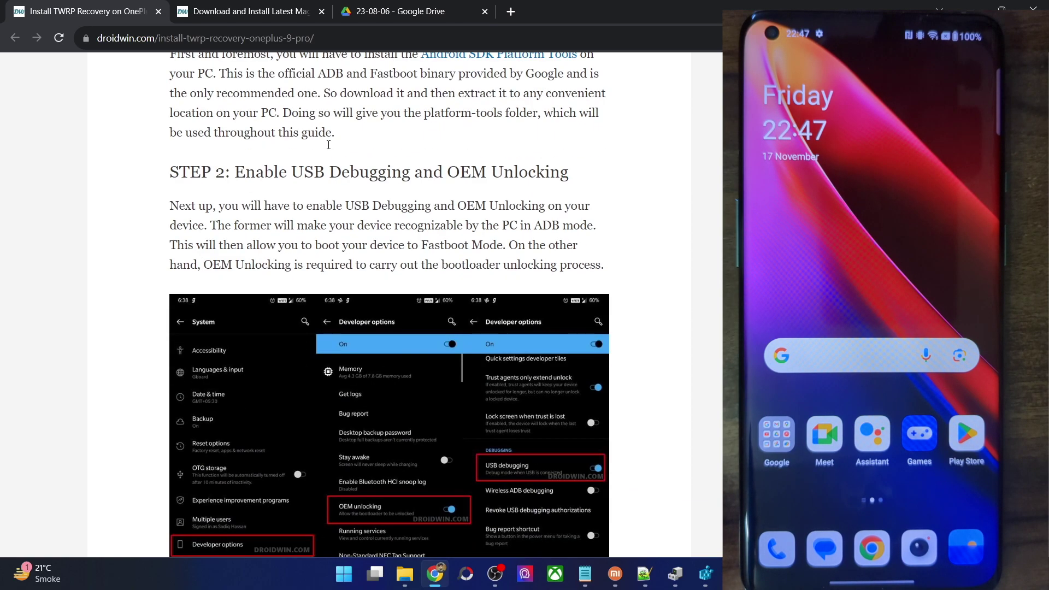
scroll(328, 145, down, 15)
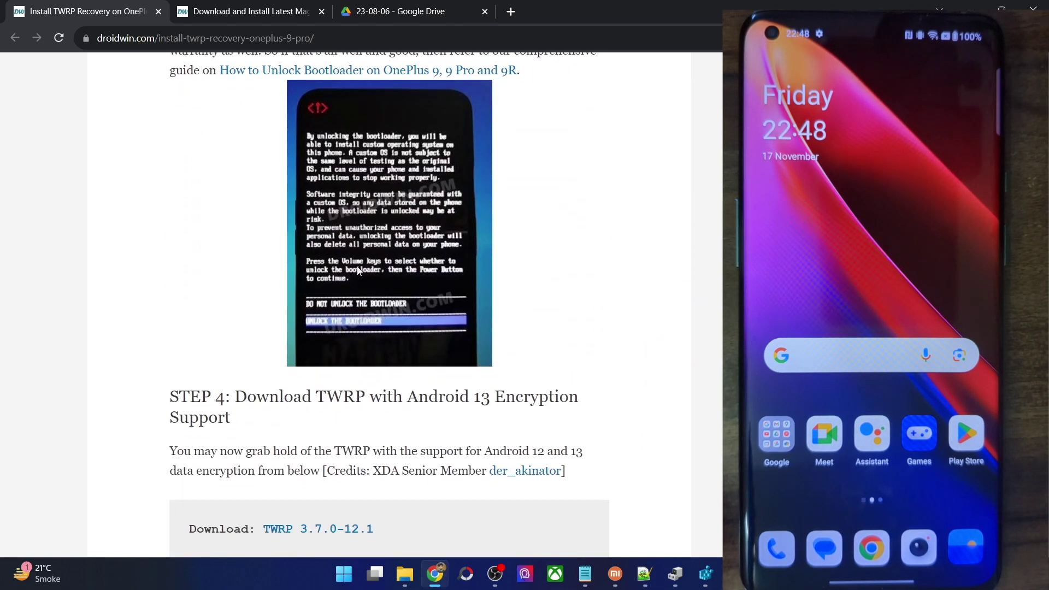
scroll(358, 271, down, 12)
scroll(363, 284, down, 14)
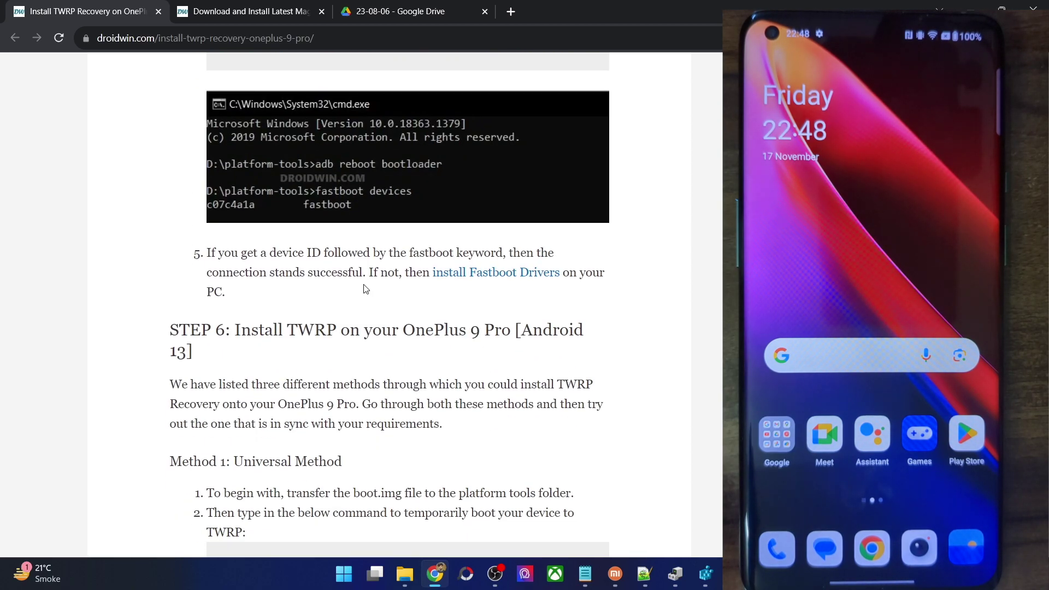
scroll(365, 289, down, 1)
double_click(297, 392)
scroll(298, 387, down, 11)
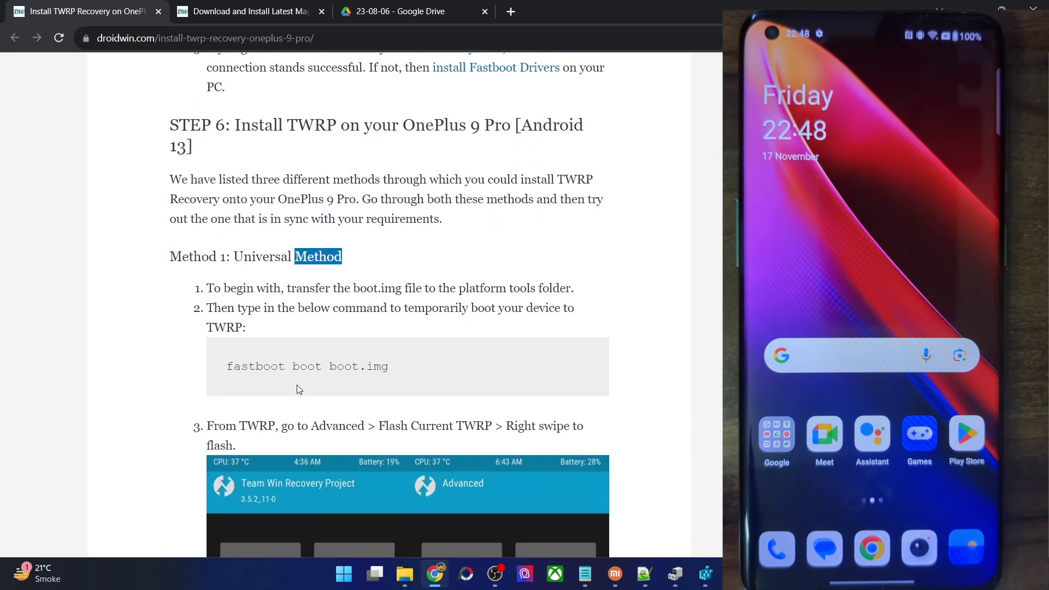
scroll(298, 386, up, 1)
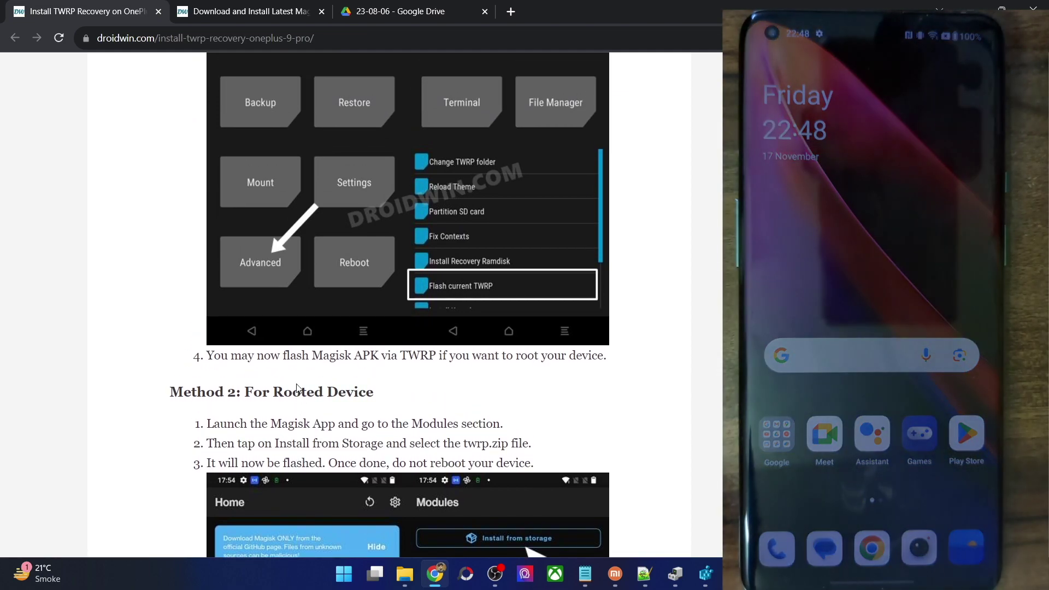
scroll(298, 388, up, 1)
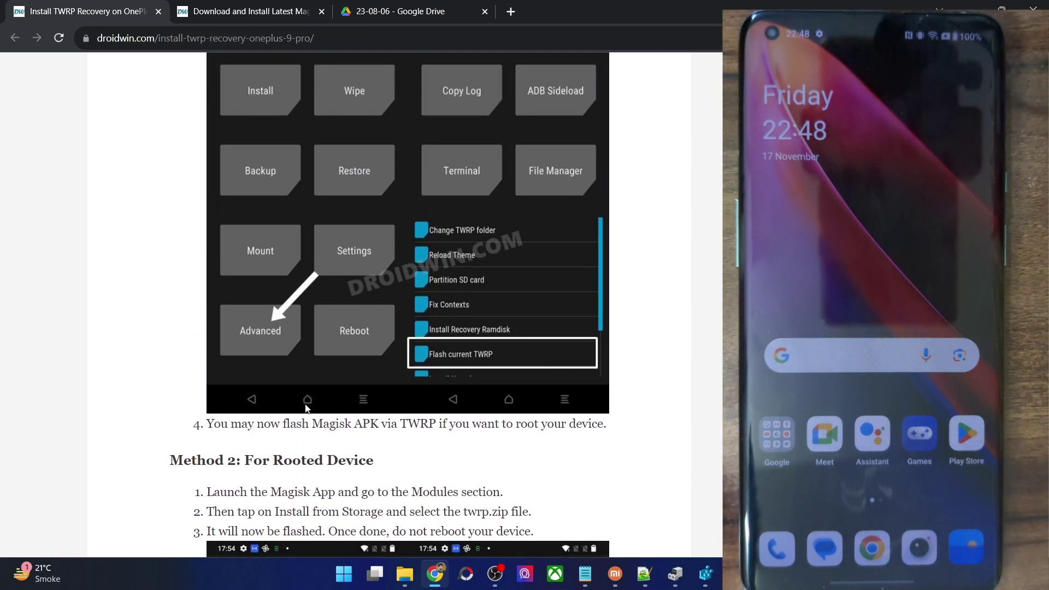
double_click(292, 462)
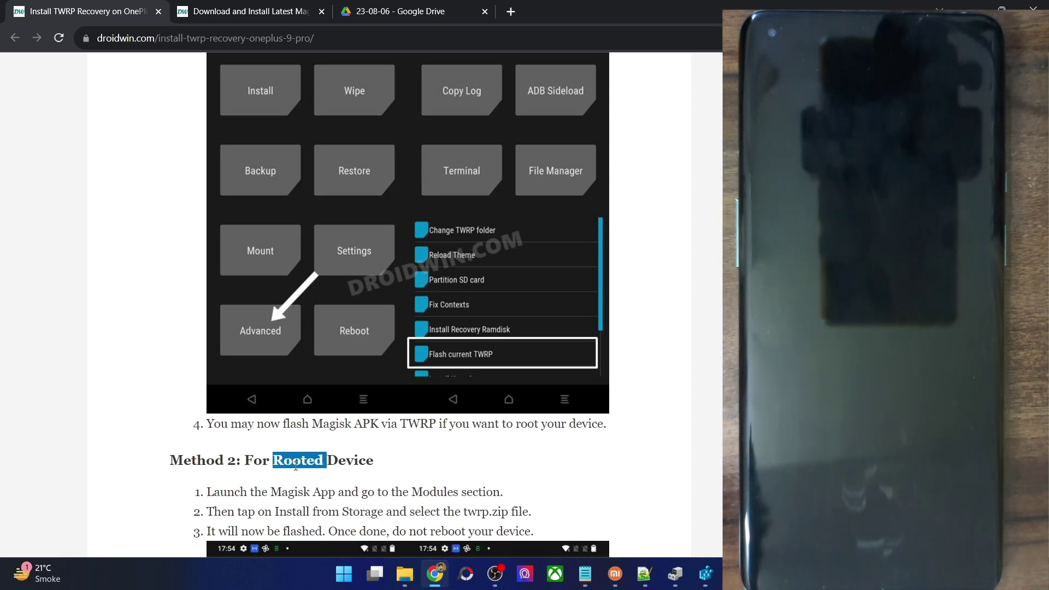
- Examine the guide's Step 6 heading and introduction on installing TWRP on the OnePlus 9 Pro
scroll(328, 431, up, 2)
scroll(329, 431, up, 4)
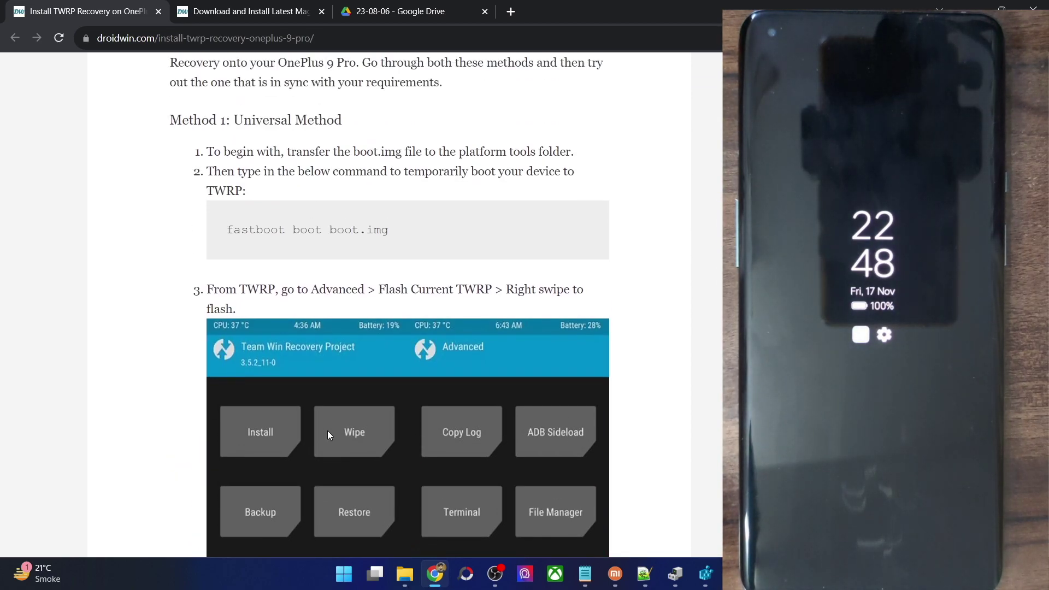
scroll(329, 431, up, 4)
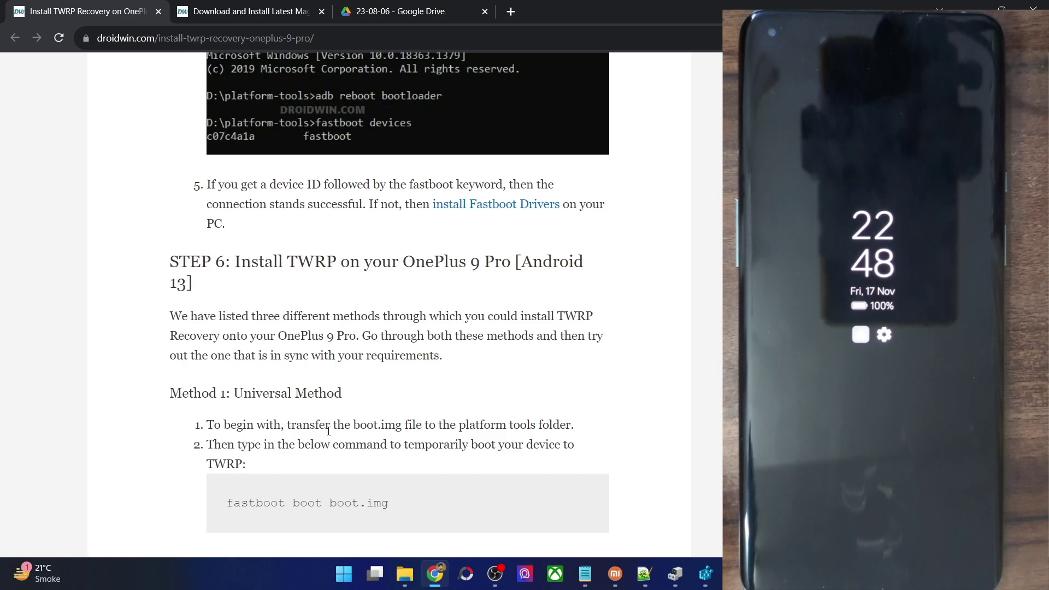
scroll(328, 431, up, 1)
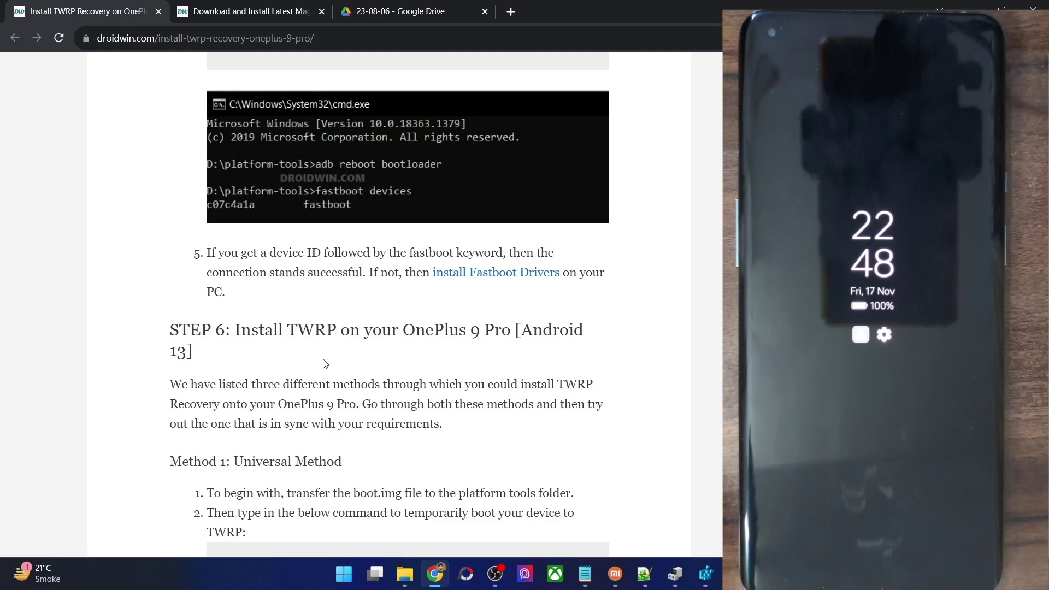
double_click(307, 330)
scroll(307, 329, down, 1)
double_click(295, 503)
scroll(294, 502, up, 1)
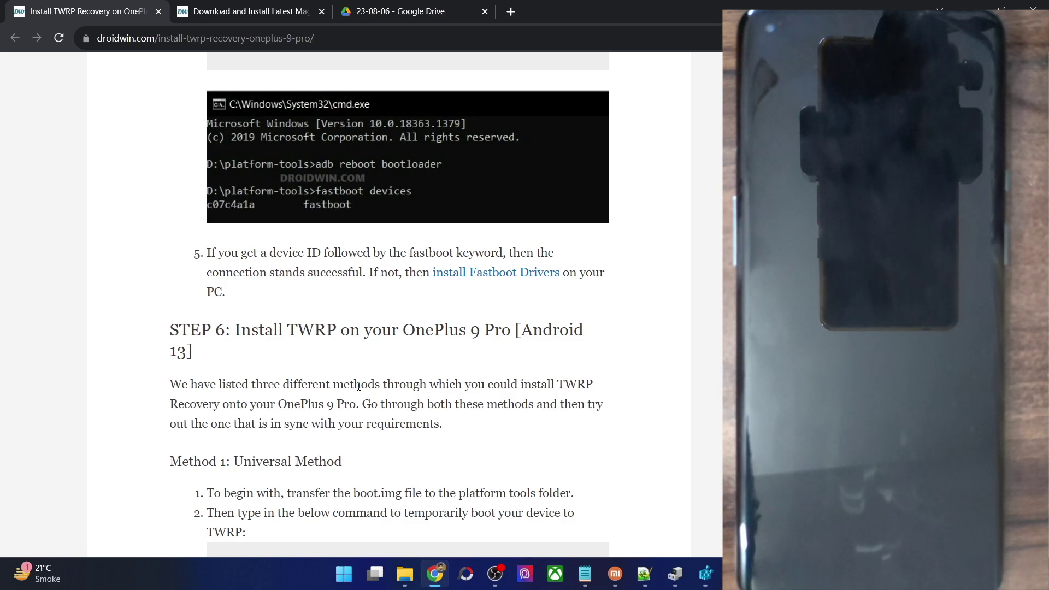
double_click(311, 333)
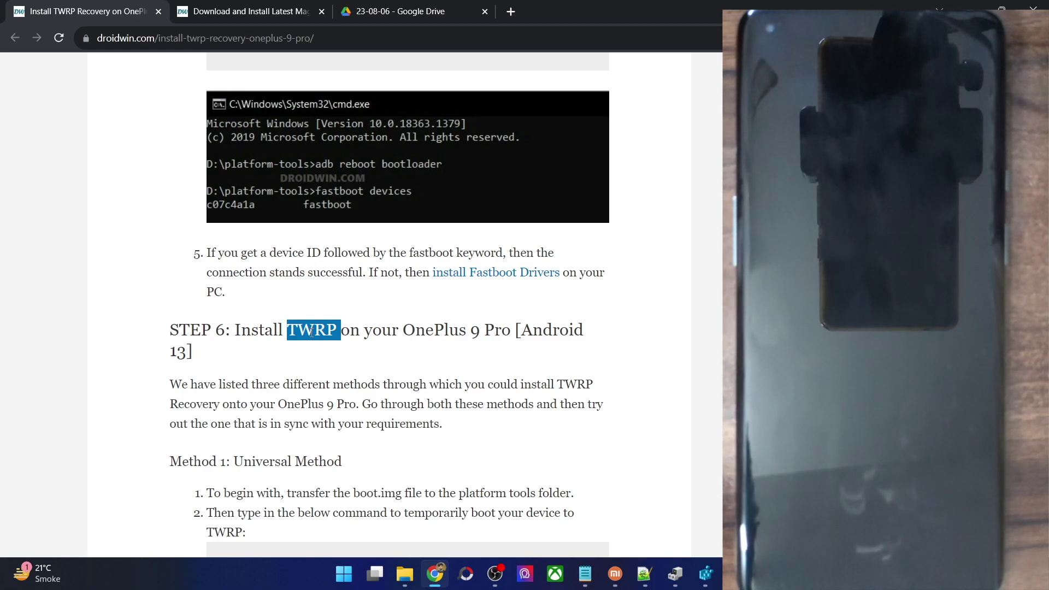
click(312, 332)
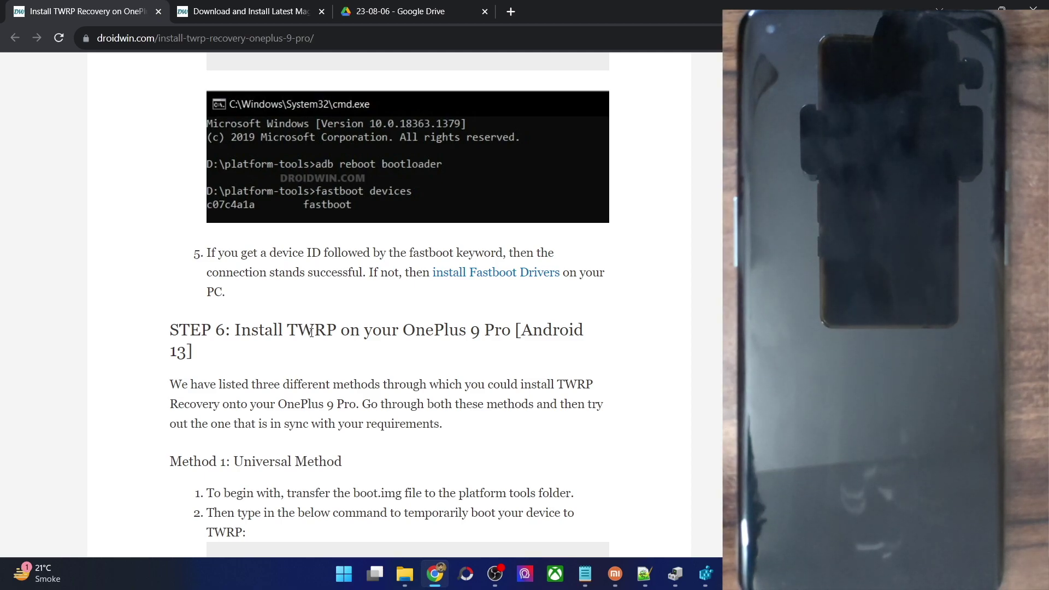
double_click(312, 332)
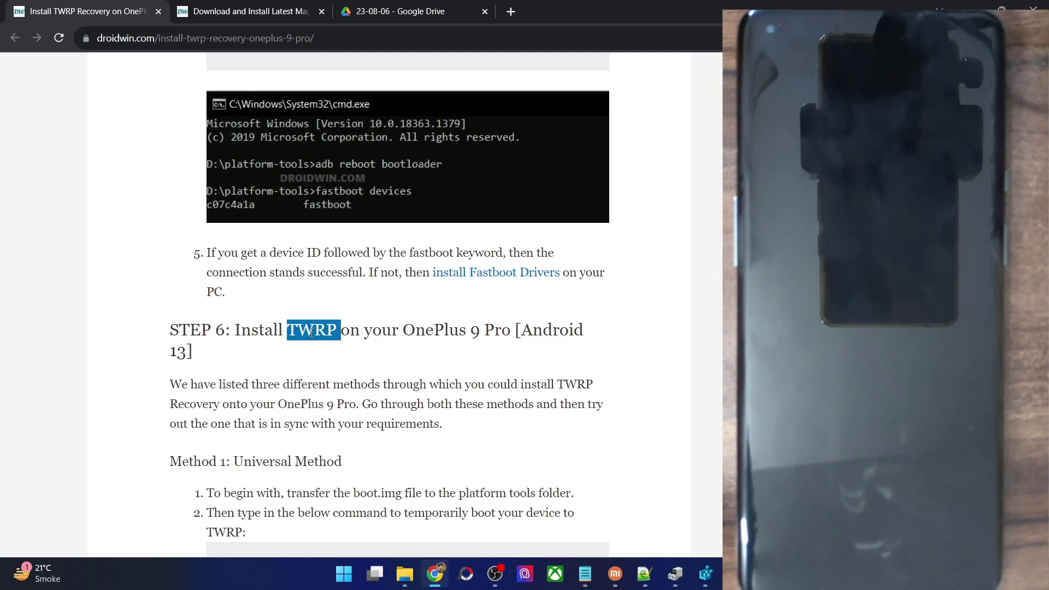
- Compare Method 1 (Universal Method) with Method 2 for rooted devices in the TWRP guide
scroll(312, 333, down, 3)
click(347, 213)
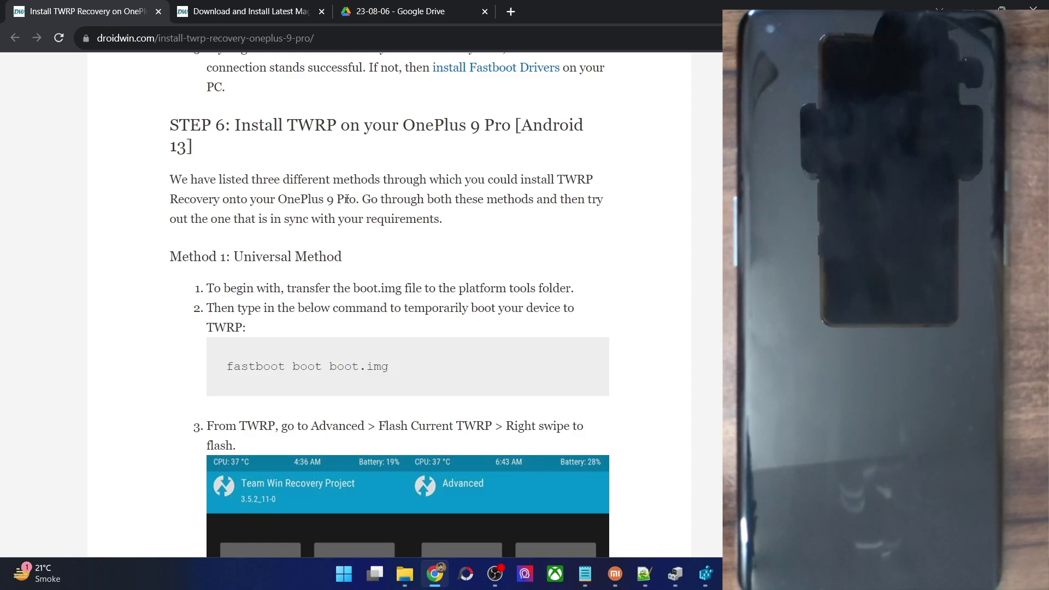
double_click(309, 122)
scroll(309, 123, down, 9)
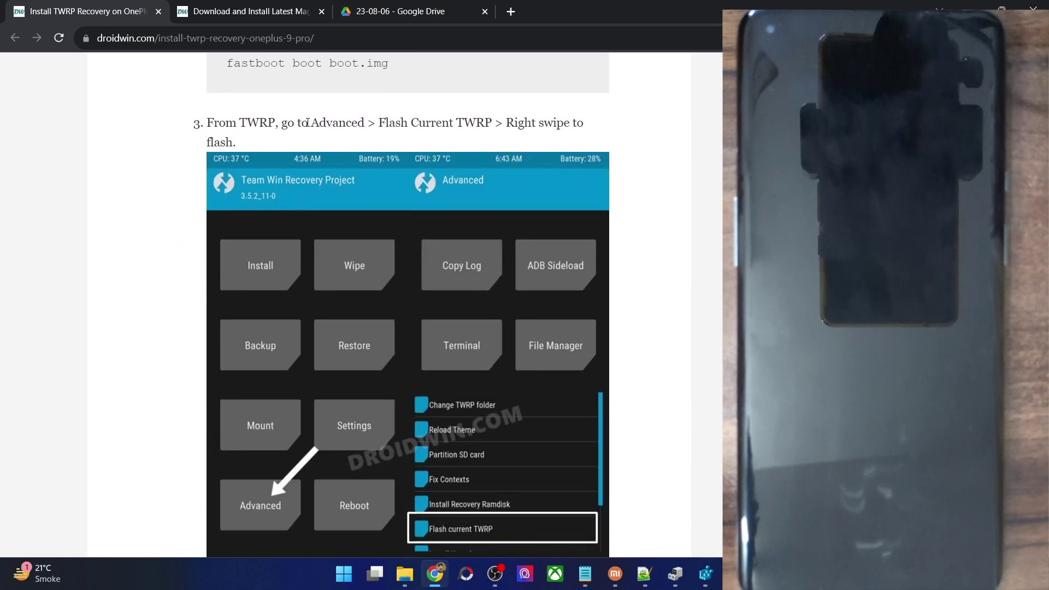
triple_click(293, 328)
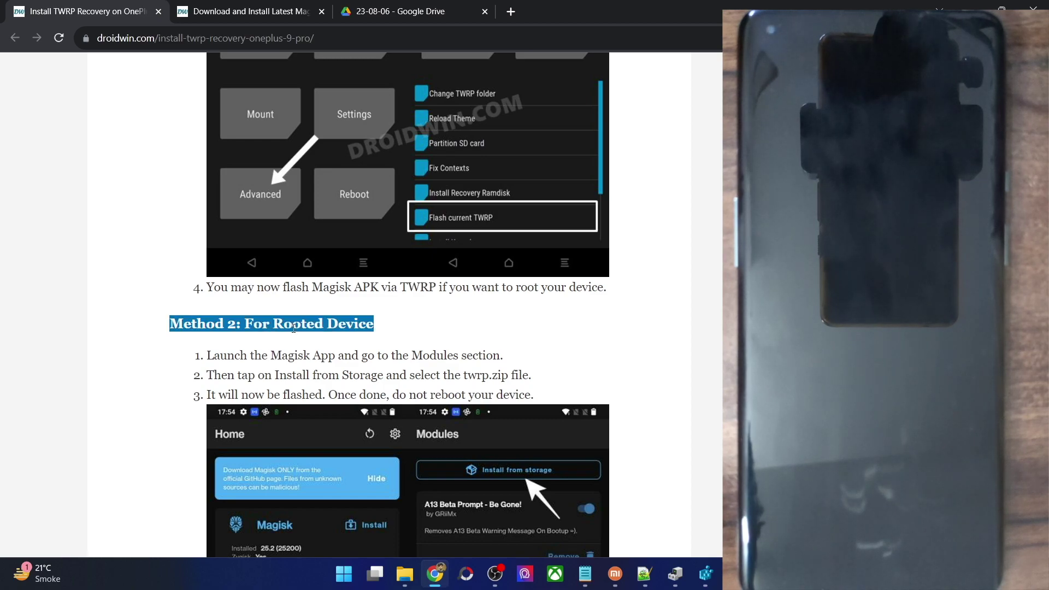
scroll(294, 328, up, 8)
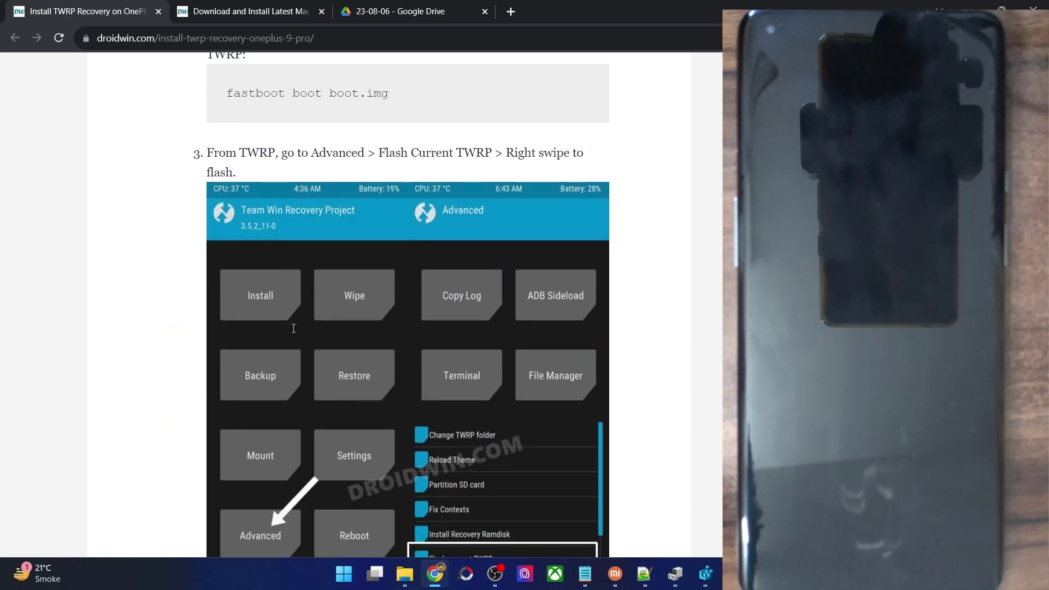
scroll(293, 328, up, 1)
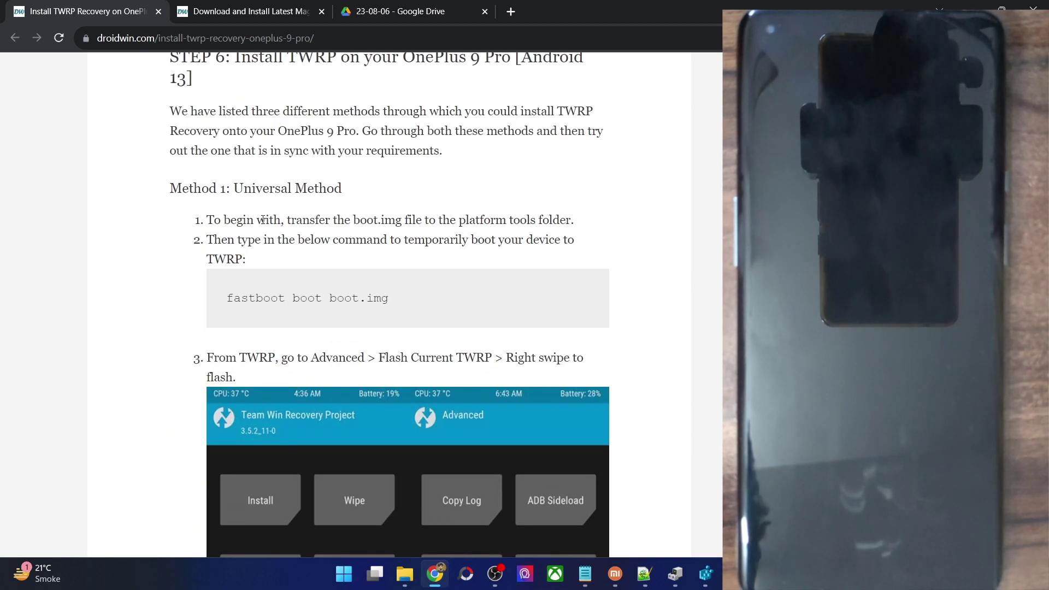
drag(235, 189, 340, 196)
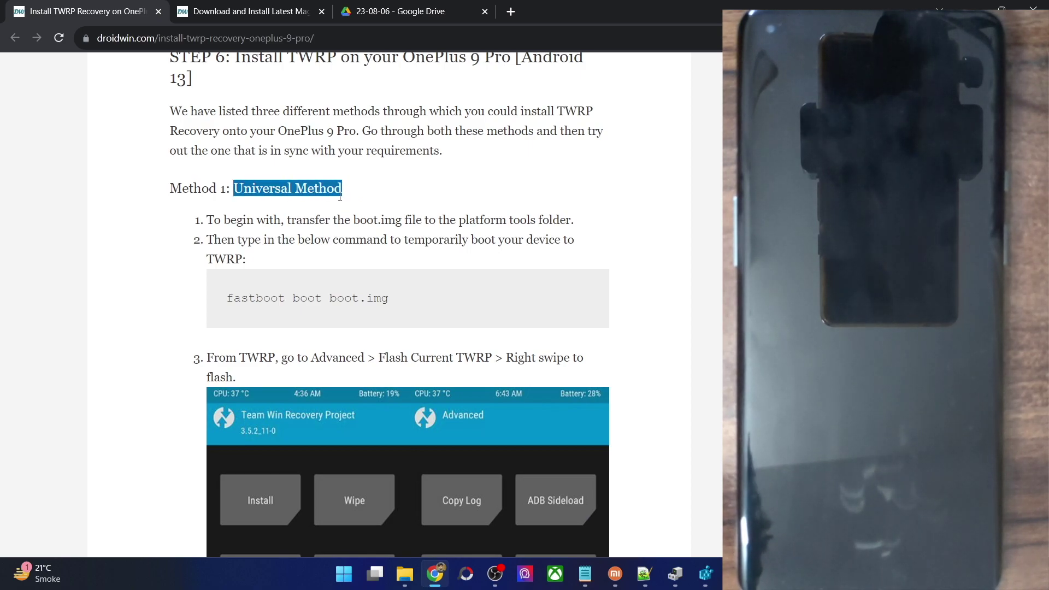
scroll(340, 196, down, 9)
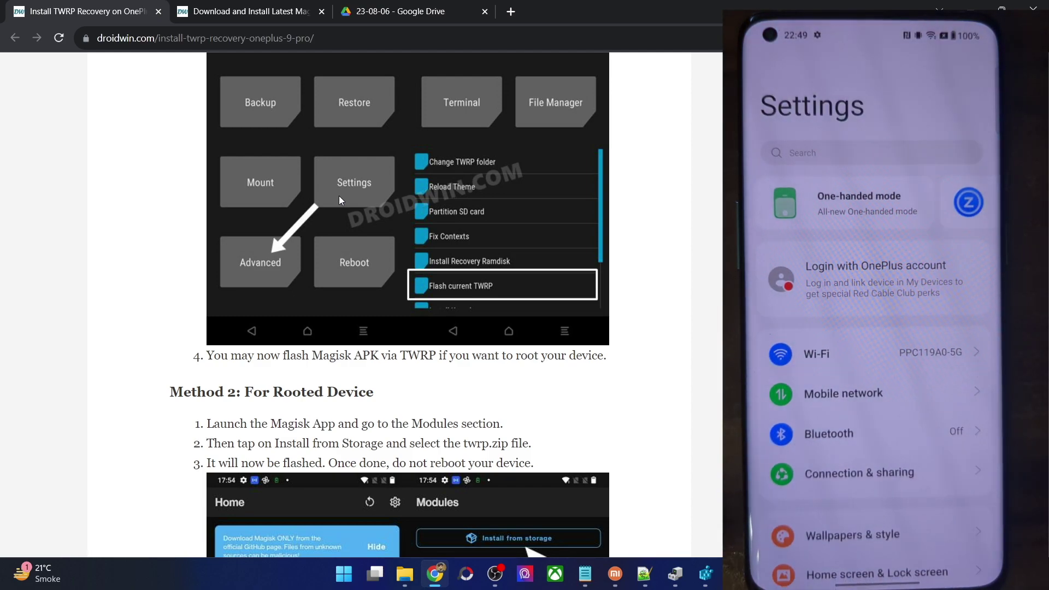
- Review the guide's Step 1 on Android SDK Platform Tools and inspect the extracted platform-tools folder in File Explorer
scroll(391, 243, up, 6)
scroll(391, 243, up, 20)
scroll(393, 242, up, 8)
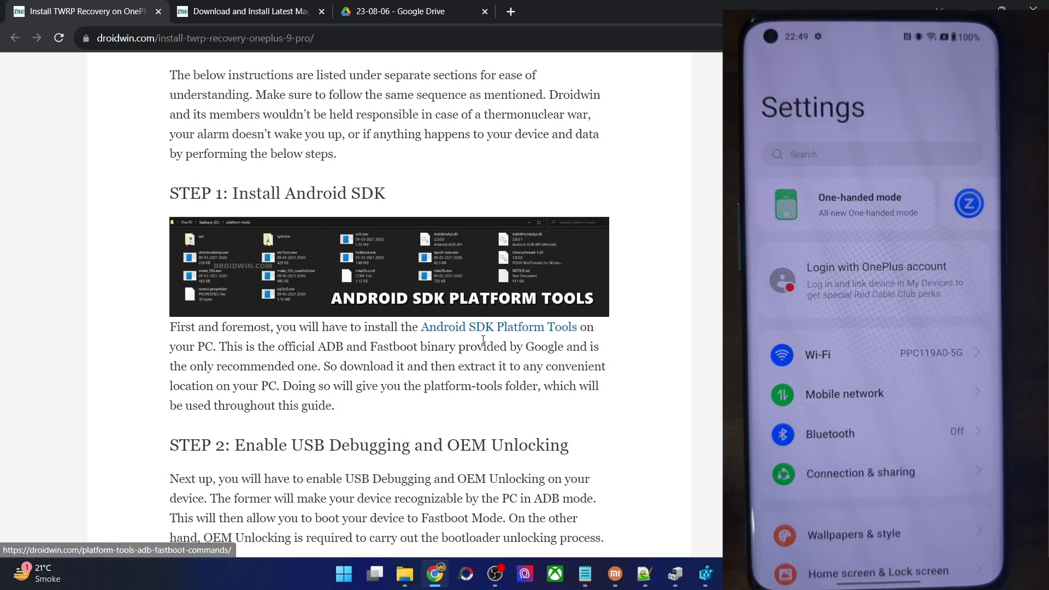
click(405, 574)
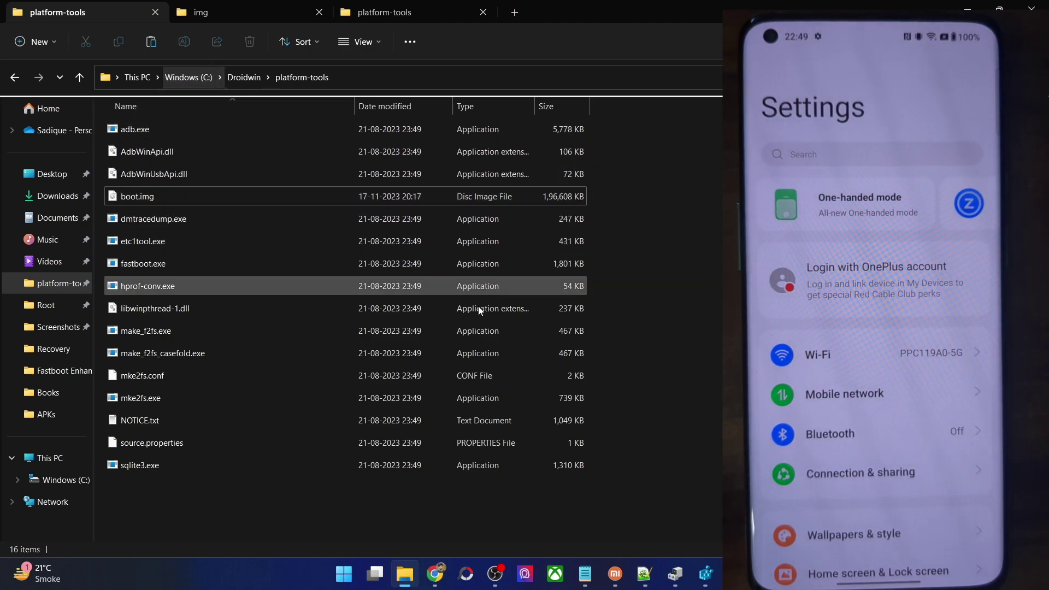
drag(650, 466, 379, 143)
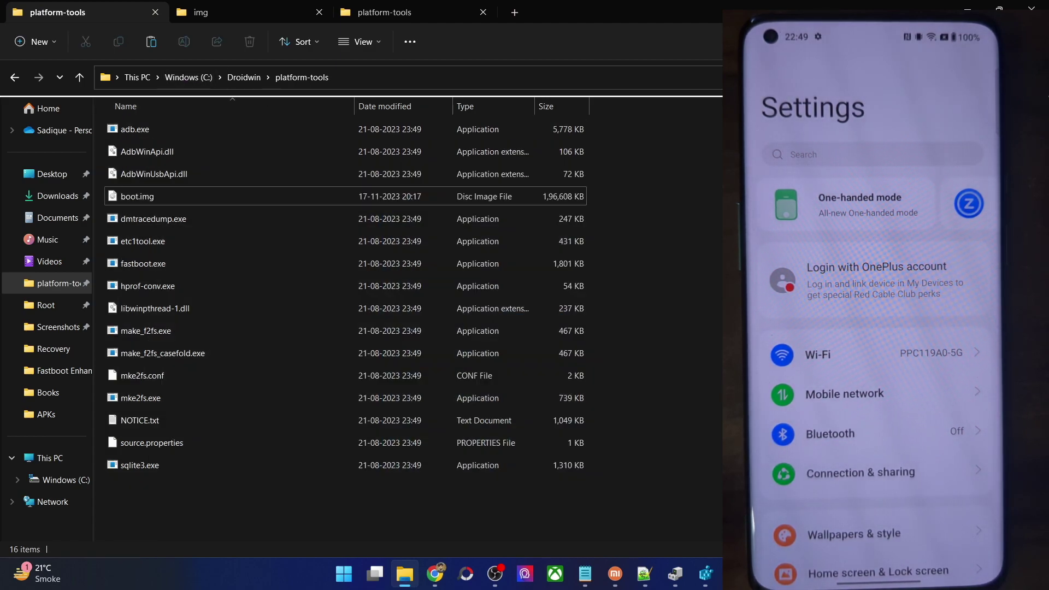
click(435, 574)
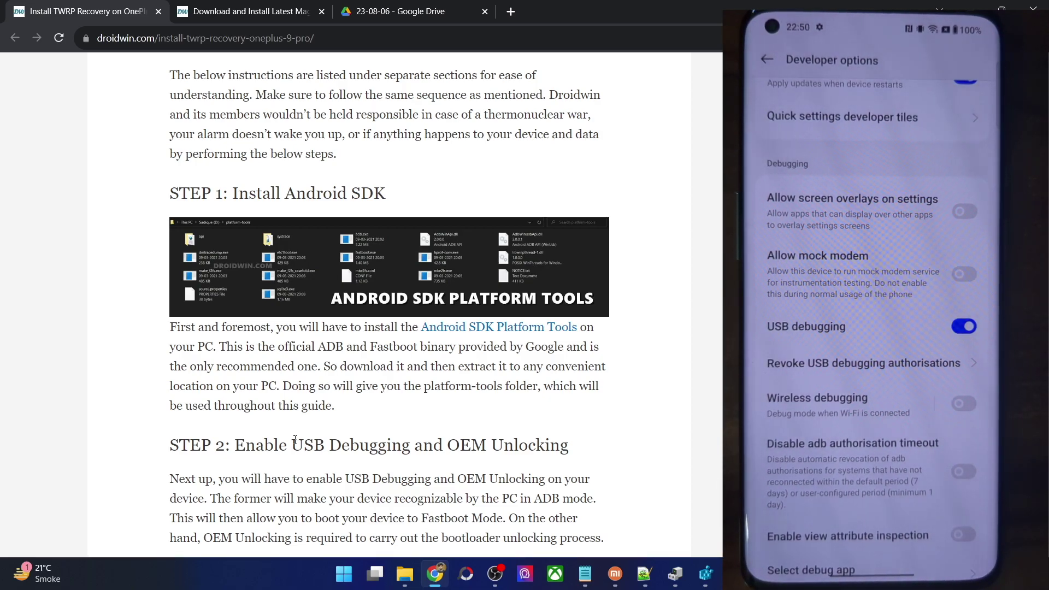
- Switch to File Explorer and open a Command Prompt in the C:\Droidwin\platform-tools folder
click(399, 576)
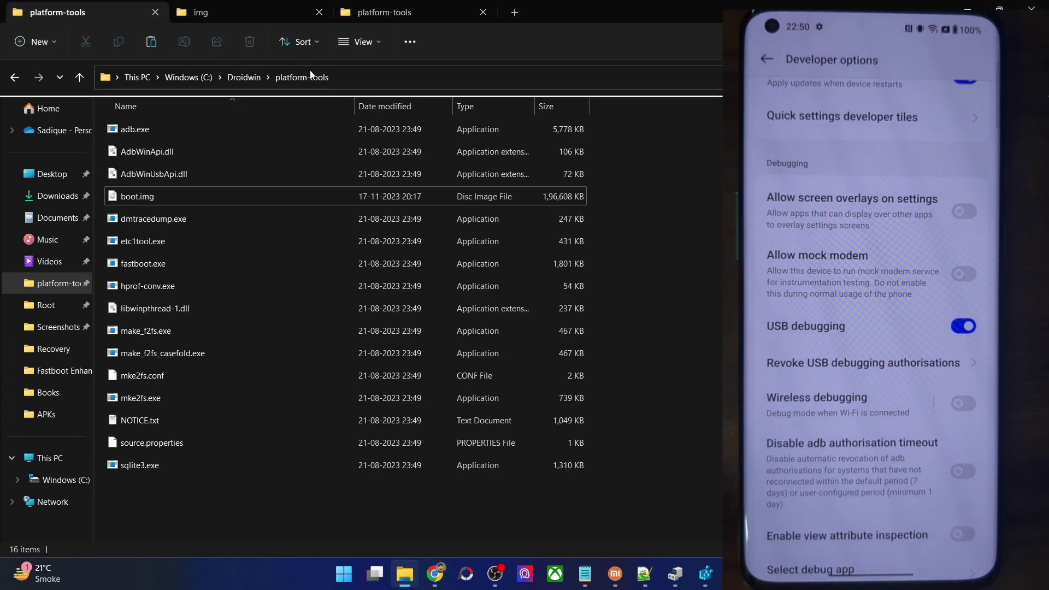
click(356, 80)
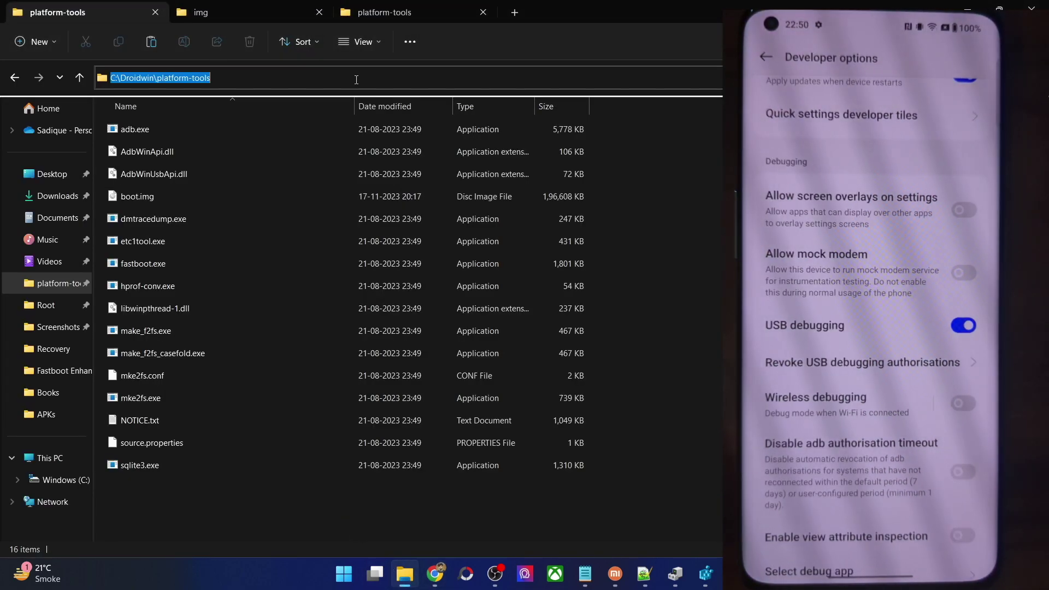
text(cmd)
key(Return)
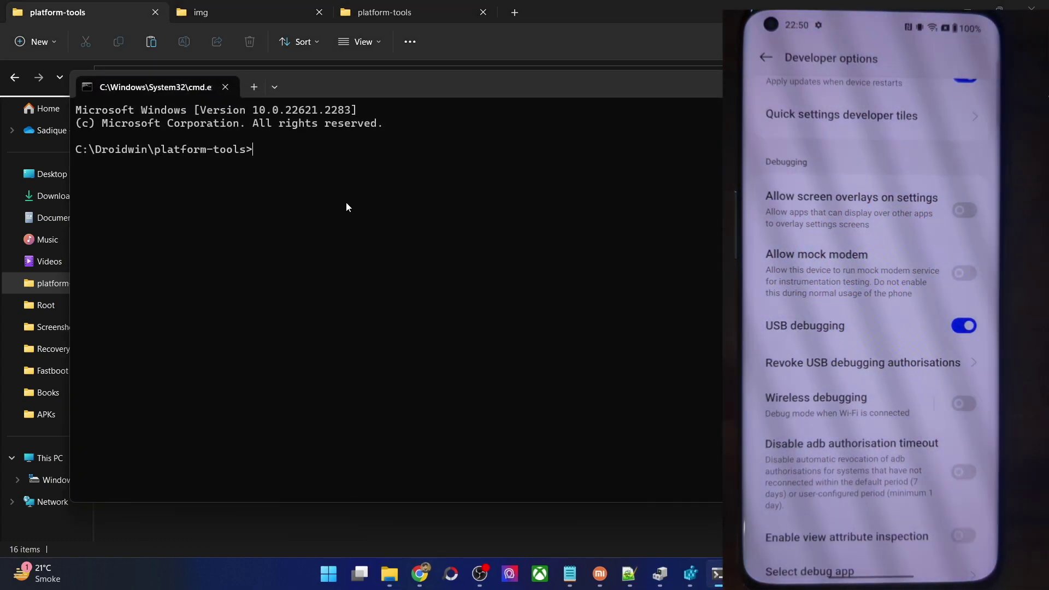
- Run adb devices, repeat it once the phone is connected over USB, and check the listed device ID and status
text(adb devices)
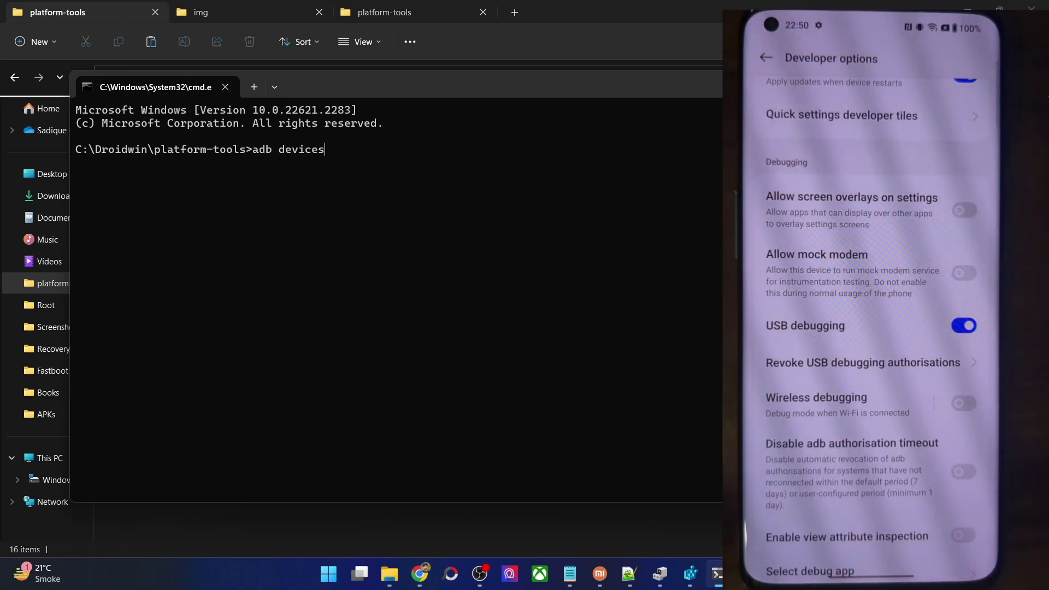
key(Return)
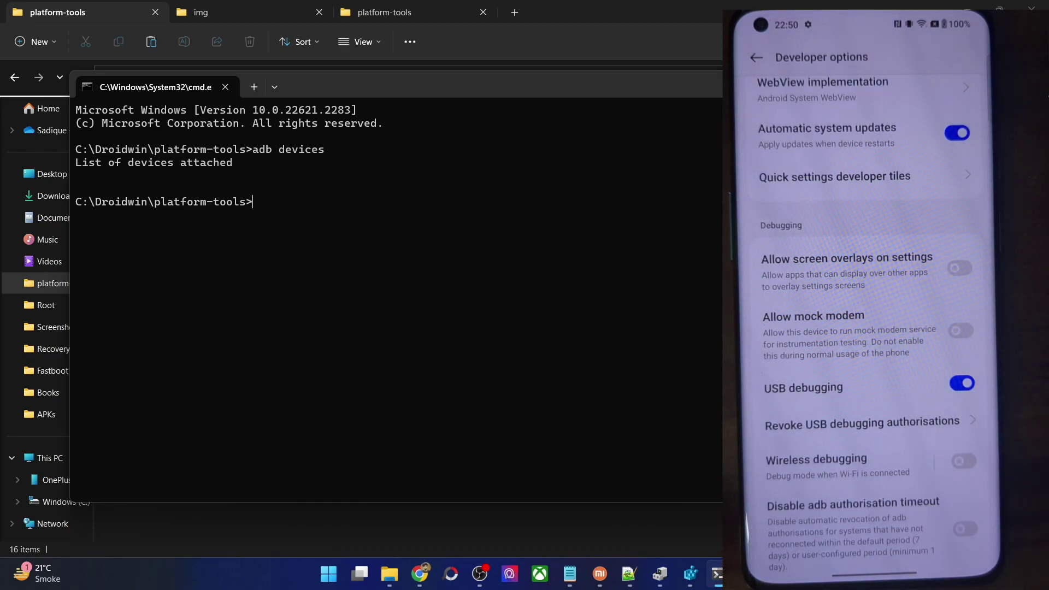
key(Up)
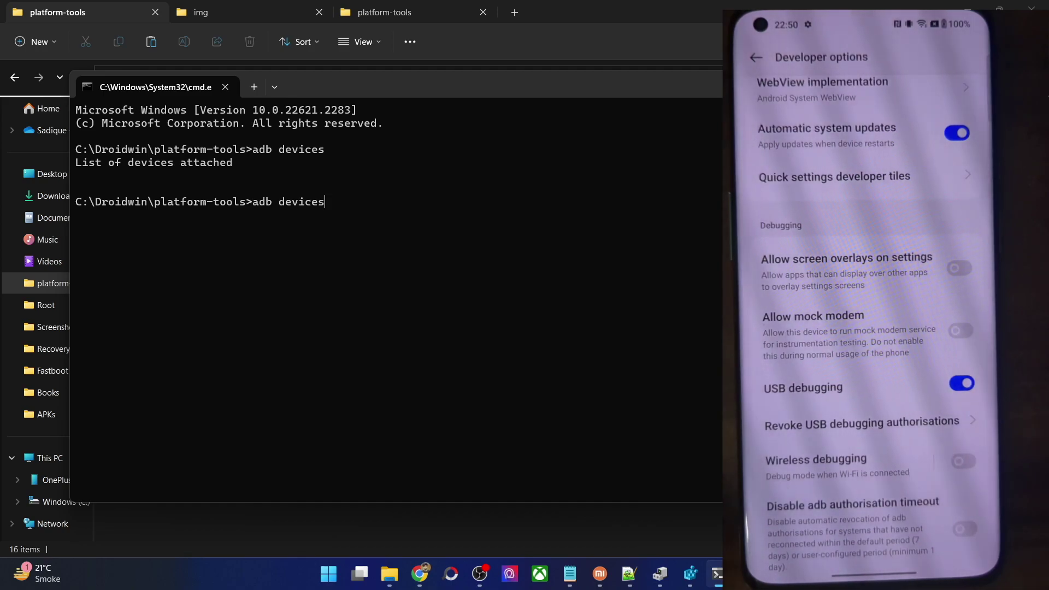
key(Return)
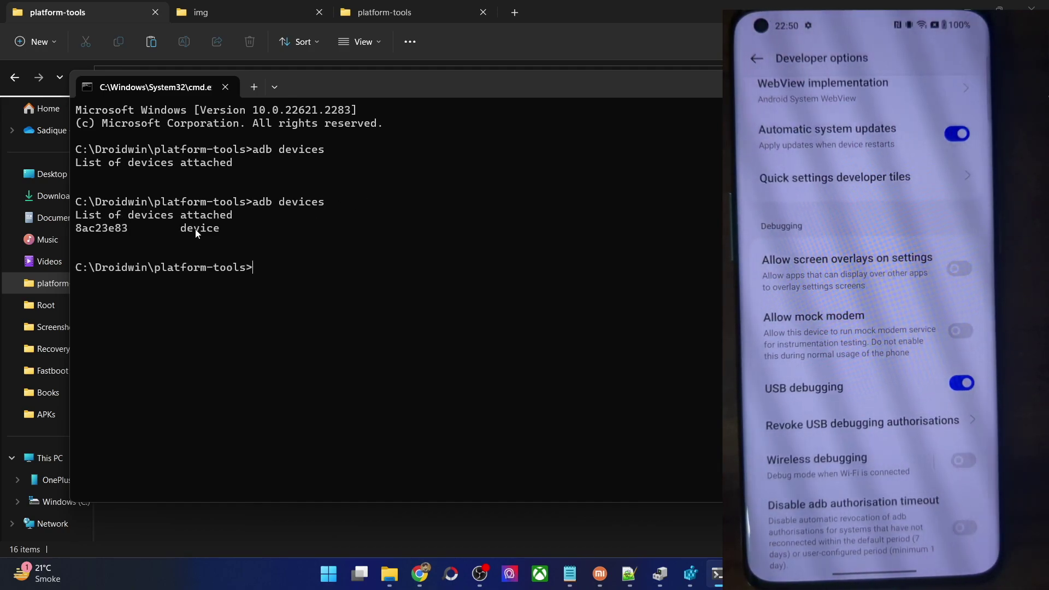
double_click(197, 228)
click(98, 236)
double_click(98, 233)
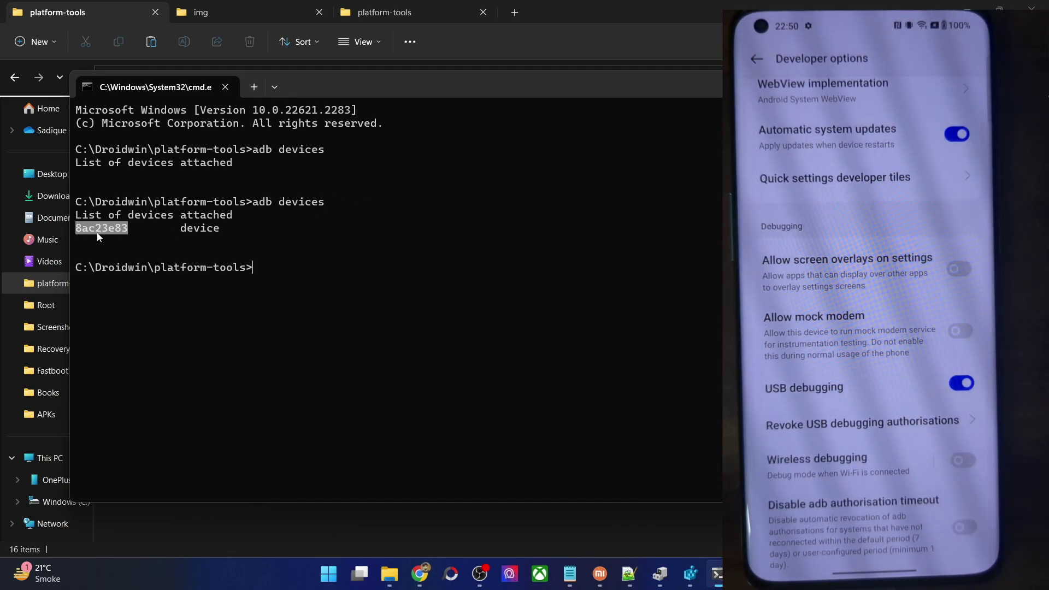
- Switch to Chrome and review the guide's Step 2 on USB Debugging and OEM Unlocking and Step 3's bootloader unlock guide link
key(ctrl+c)
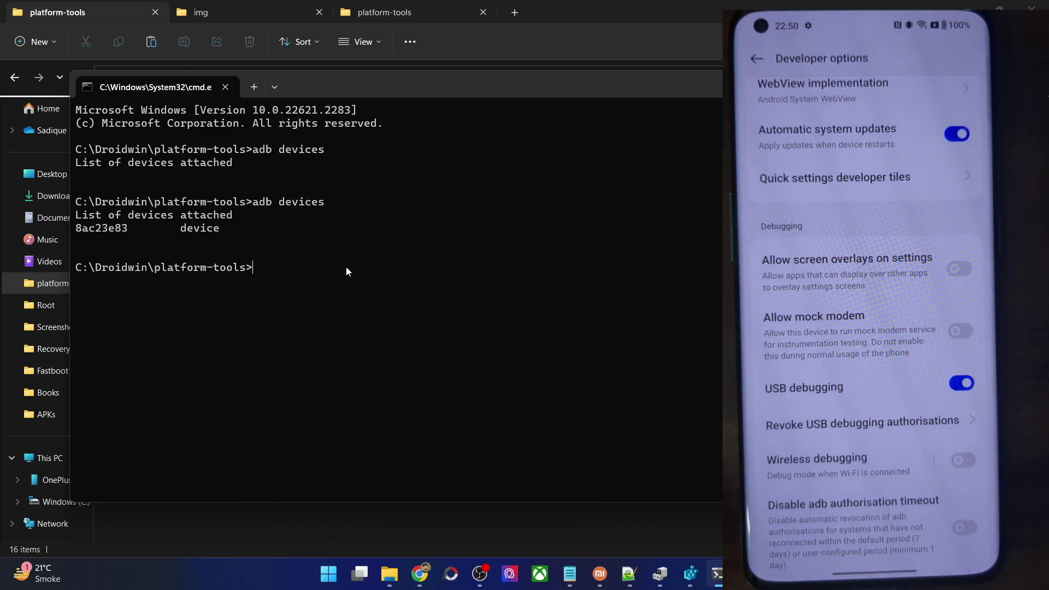
click(420, 574)
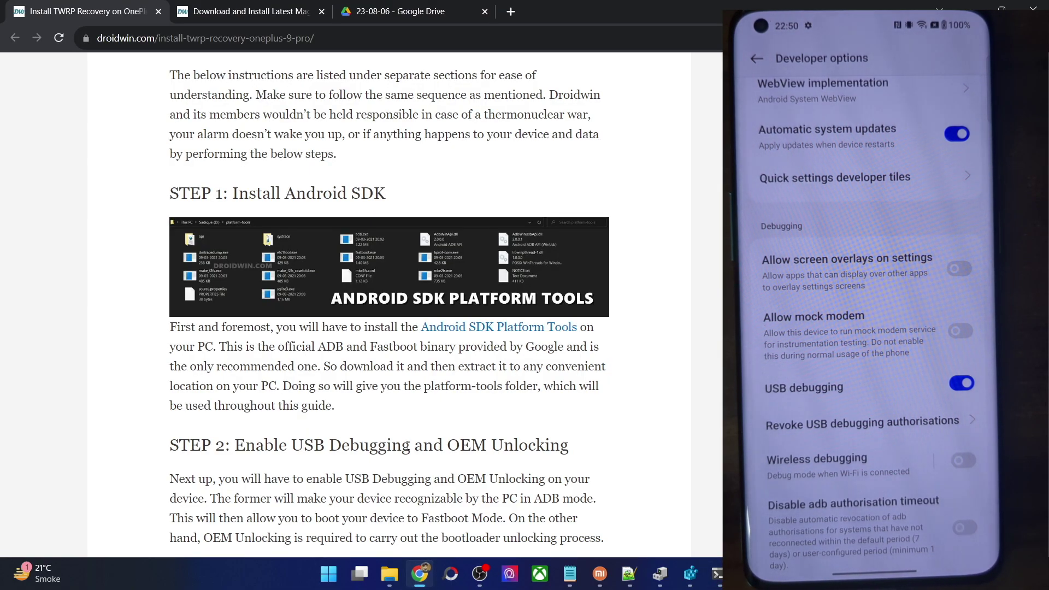
scroll(412, 504, down, 10)
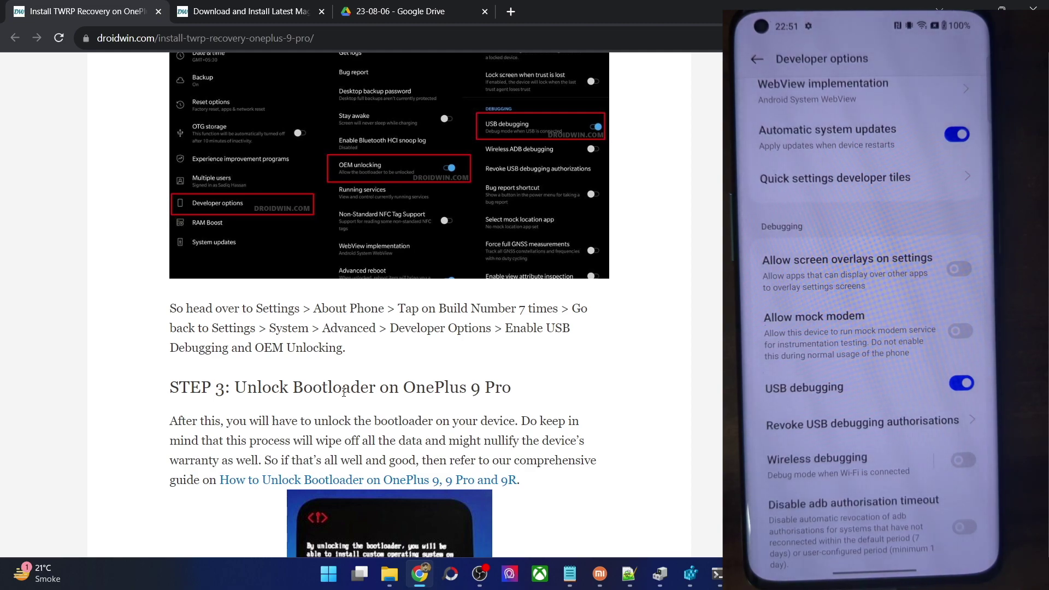
scroll(346, 385, down, 1)
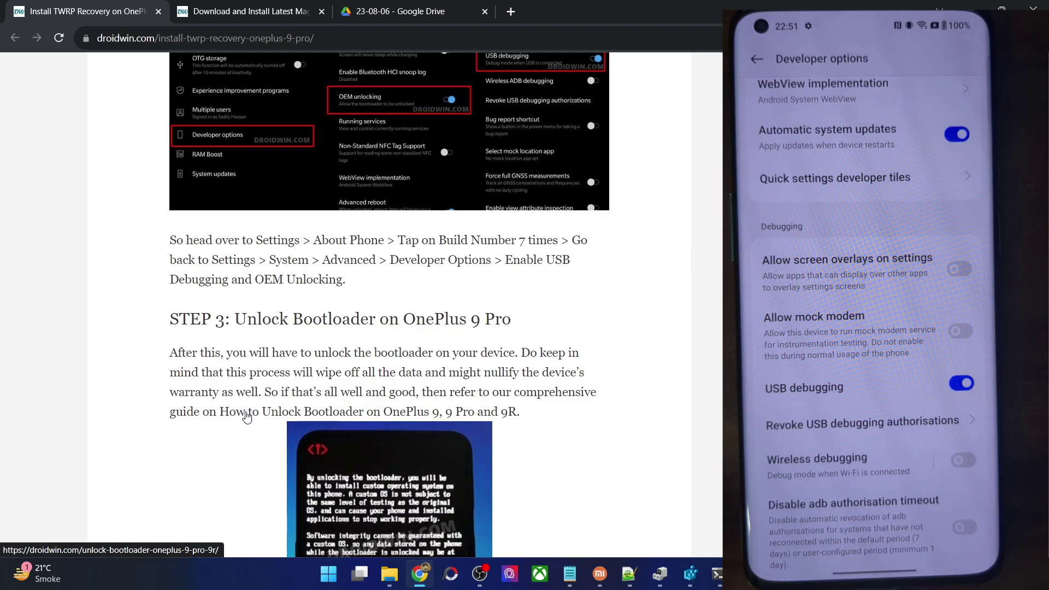
drag(227, 427, 556, 418)
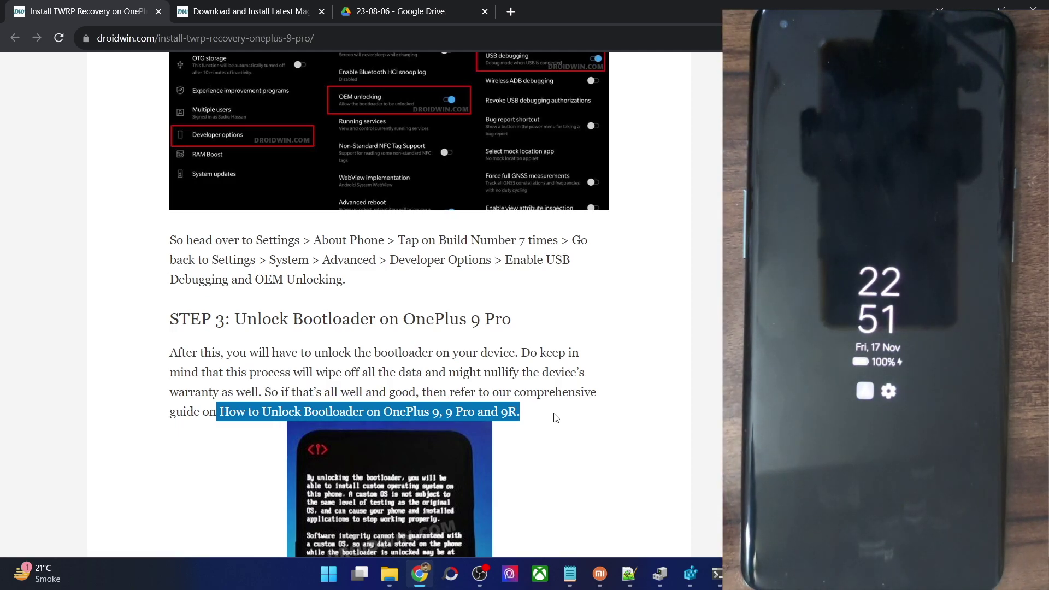
- Find the TWRP 3.7.0-12.1 download link under the guide's Step 4 and highlight it
scroll(556, 418, down, 3)
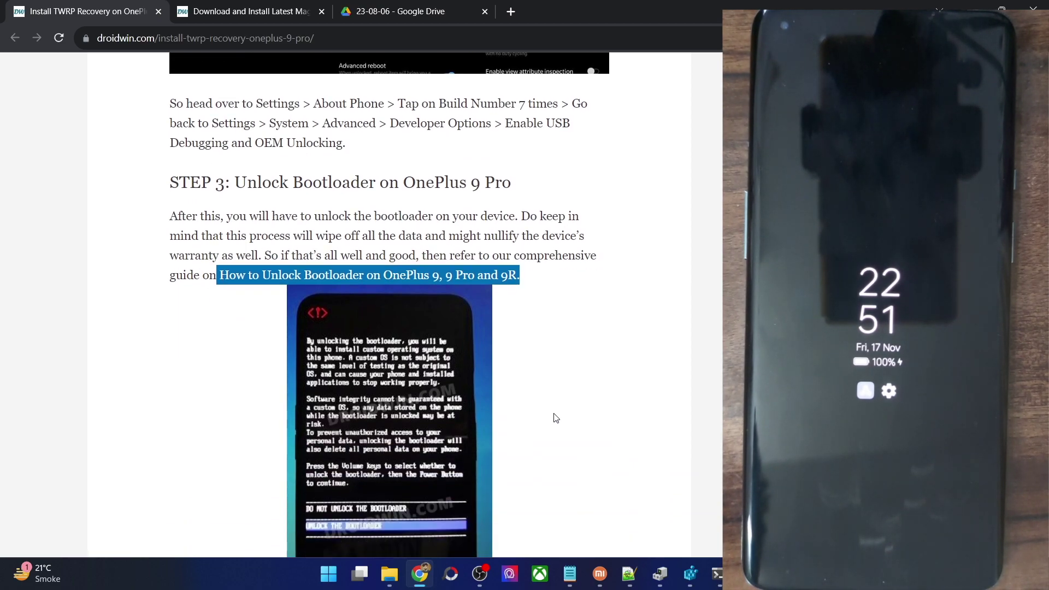
scroll(332, 188, down, 3)
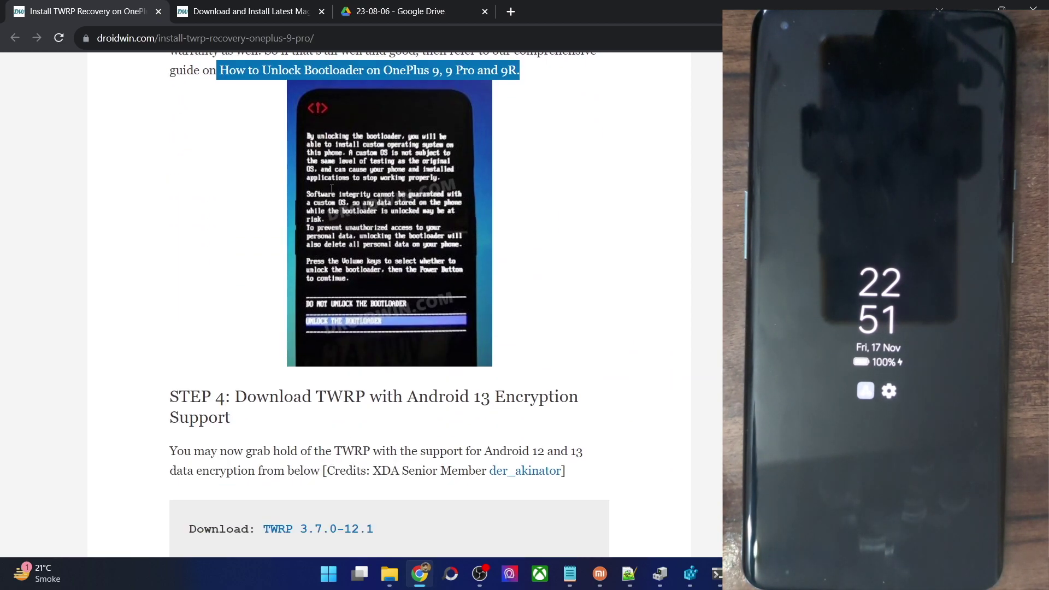
scroll(236, 269, down, 2)
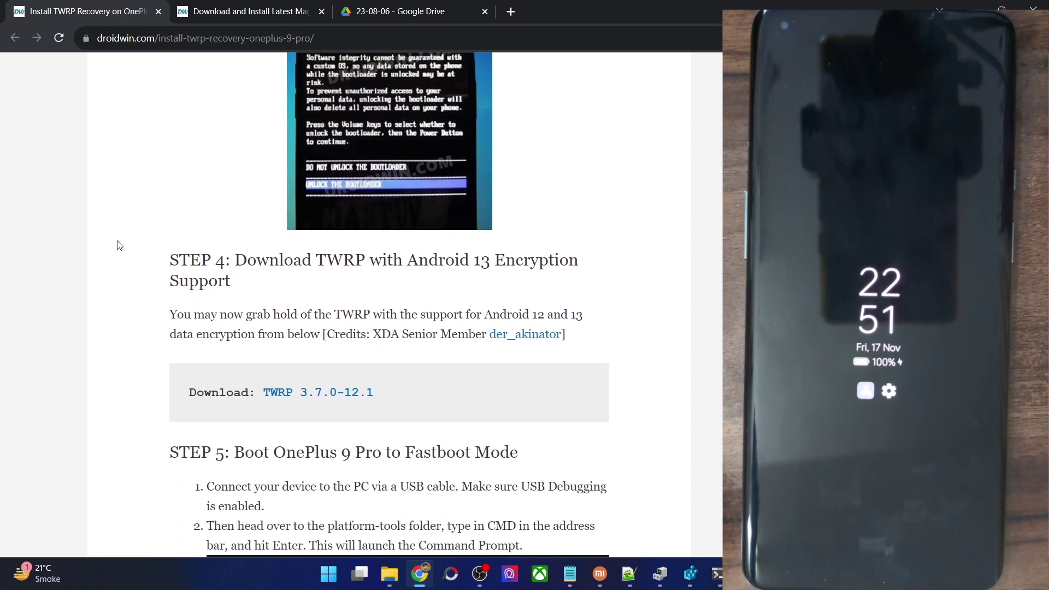
drag(393, 400, 262, 386)
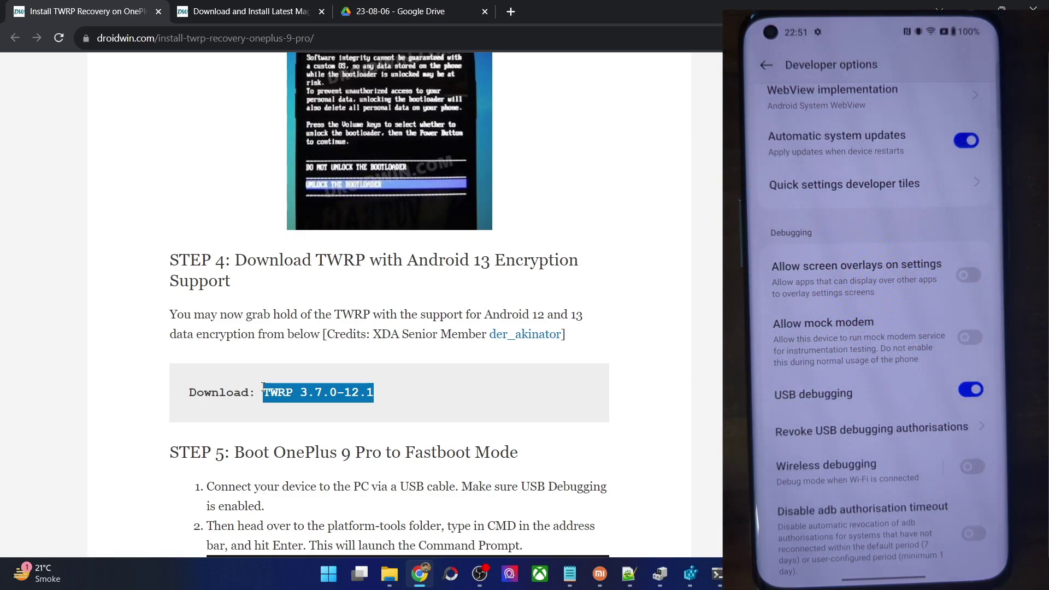
- In Google Drive, go back to the twrp-3.7.0-12.1 folder, reopen its 23-08-06 subfolder and locate boot.img
click(406, 5)
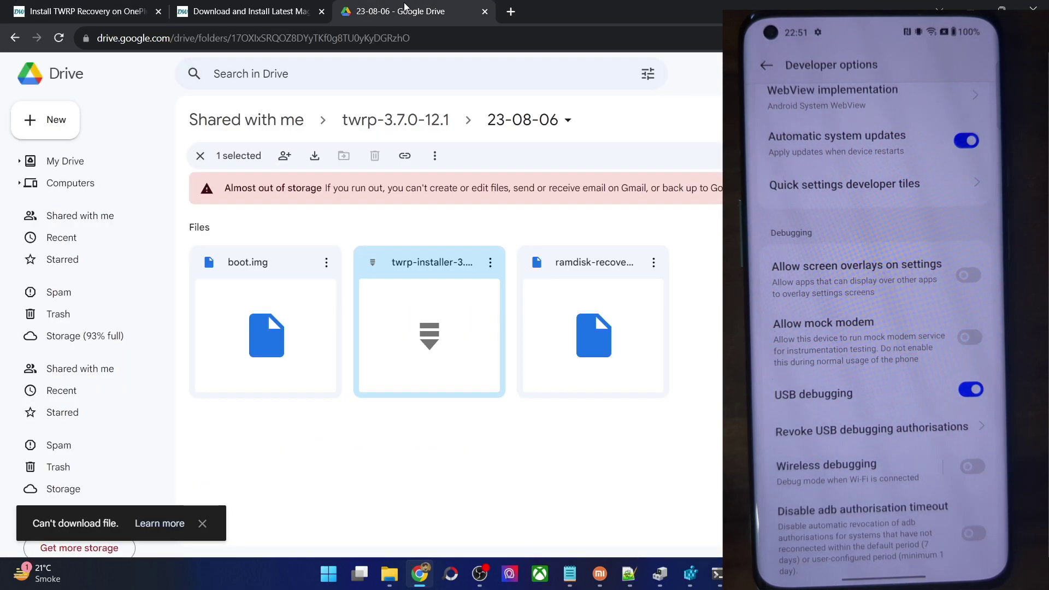
click(515, 484)
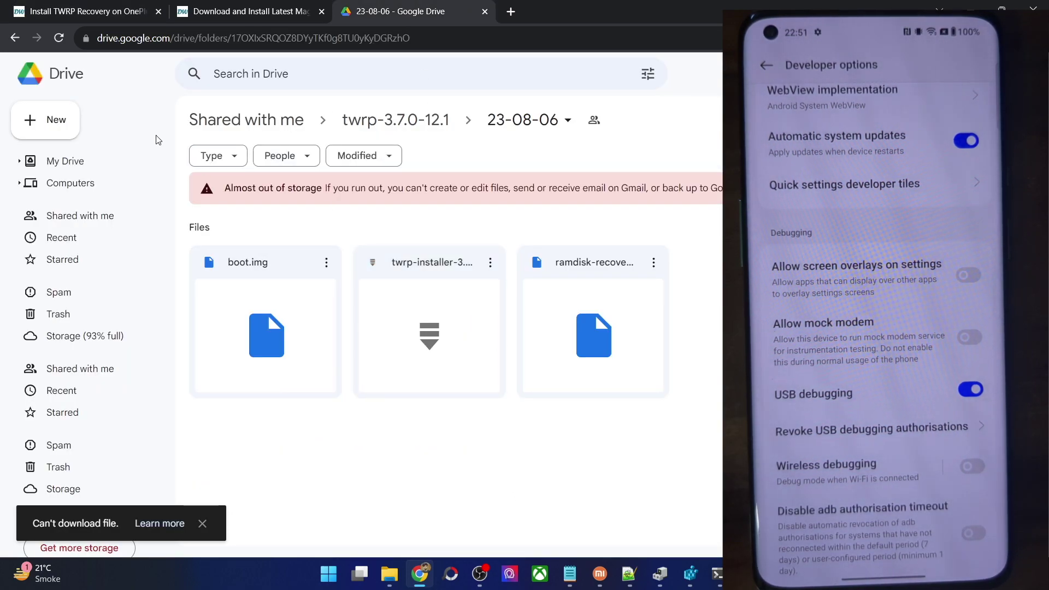
click(15, 38)
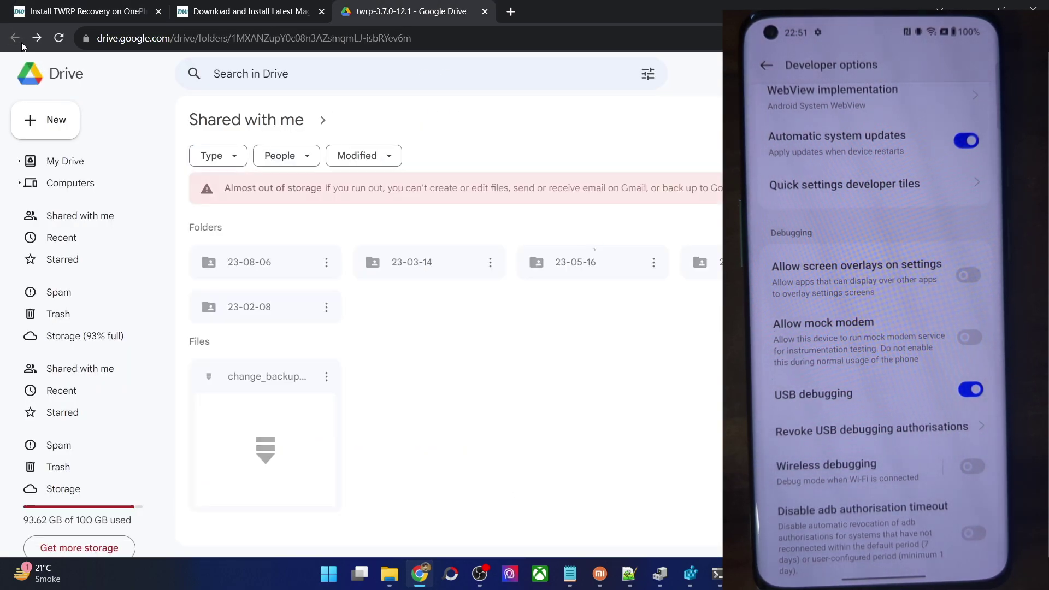
double_click(264, 254)
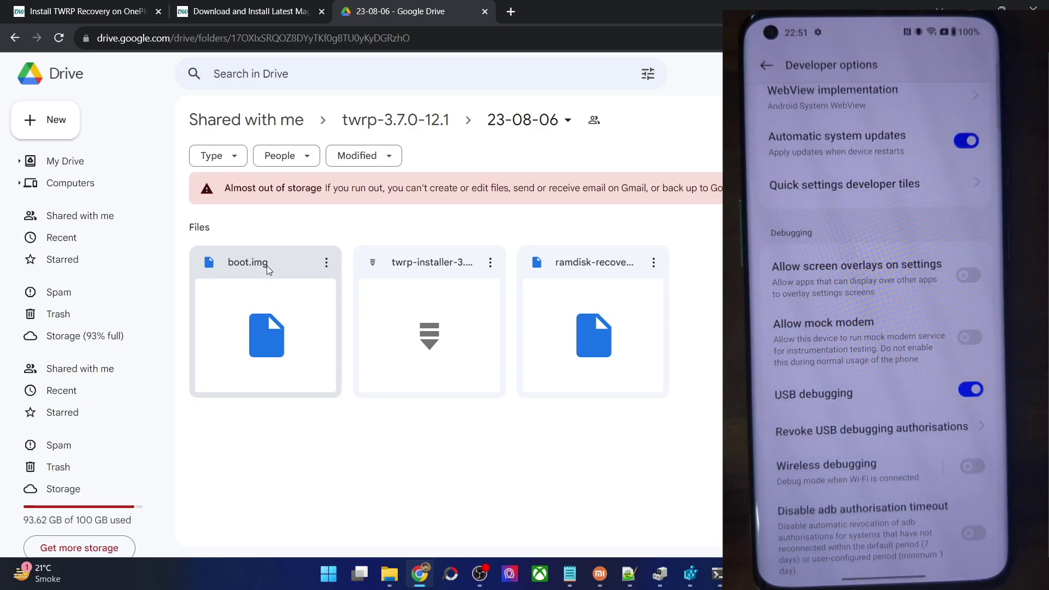
click(326, 262)
click(474, 492)
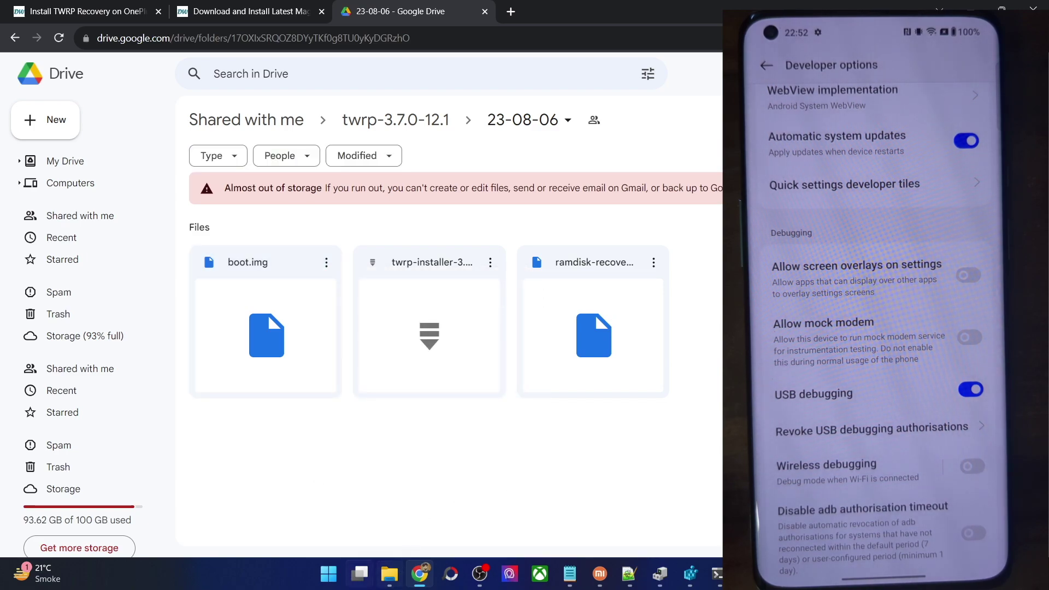
- Switch to File Explorer and rename boot.img in the platform-tools folder to twrp.img
click(387, 577)
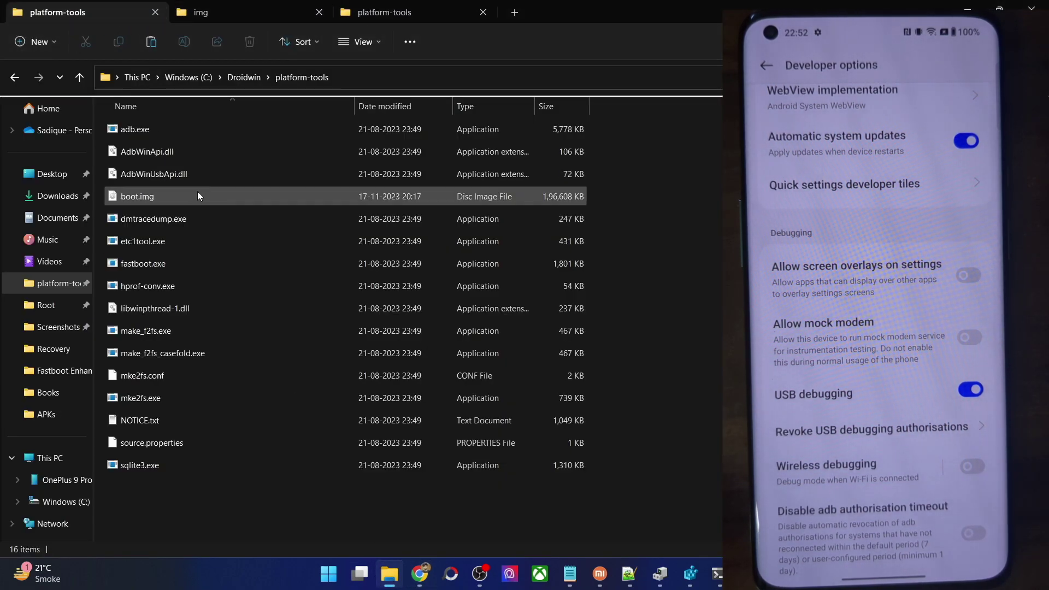
right_click(159, 198)
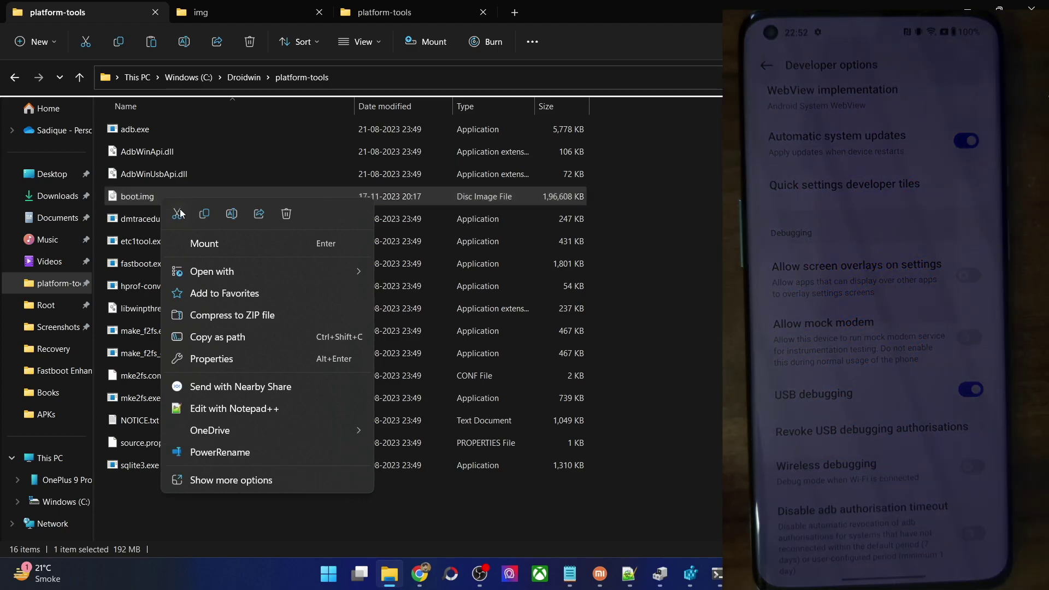
click(232, 214)
text(tw)
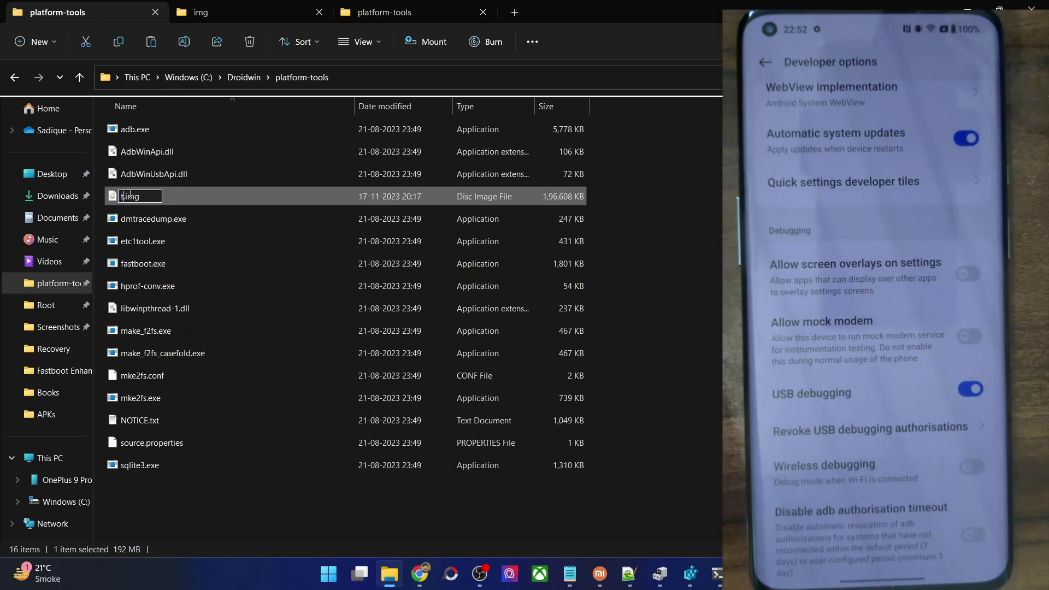
text(rp)
key(Return)
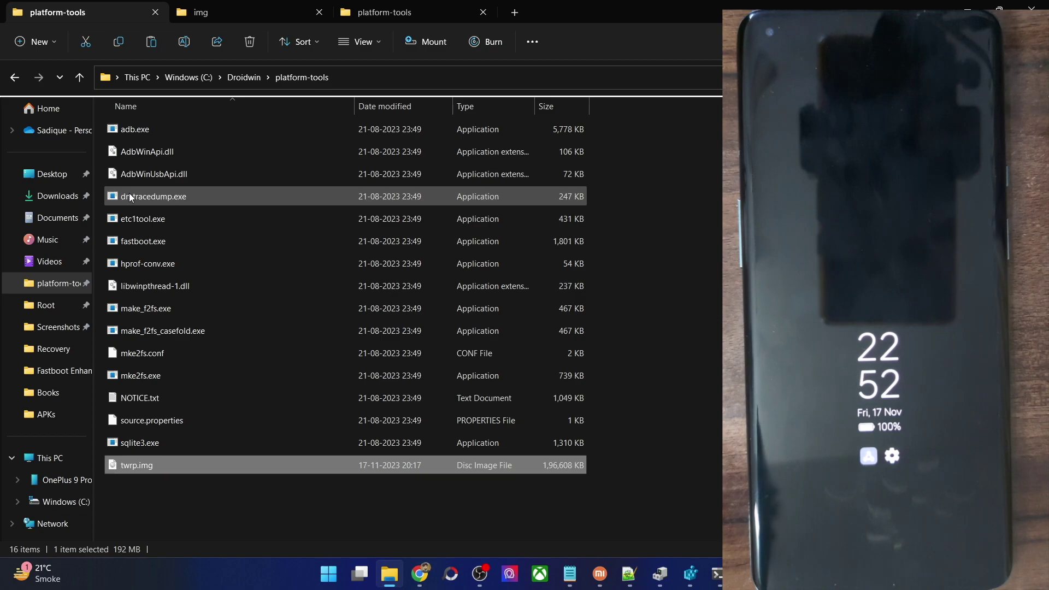
click(156, 494)
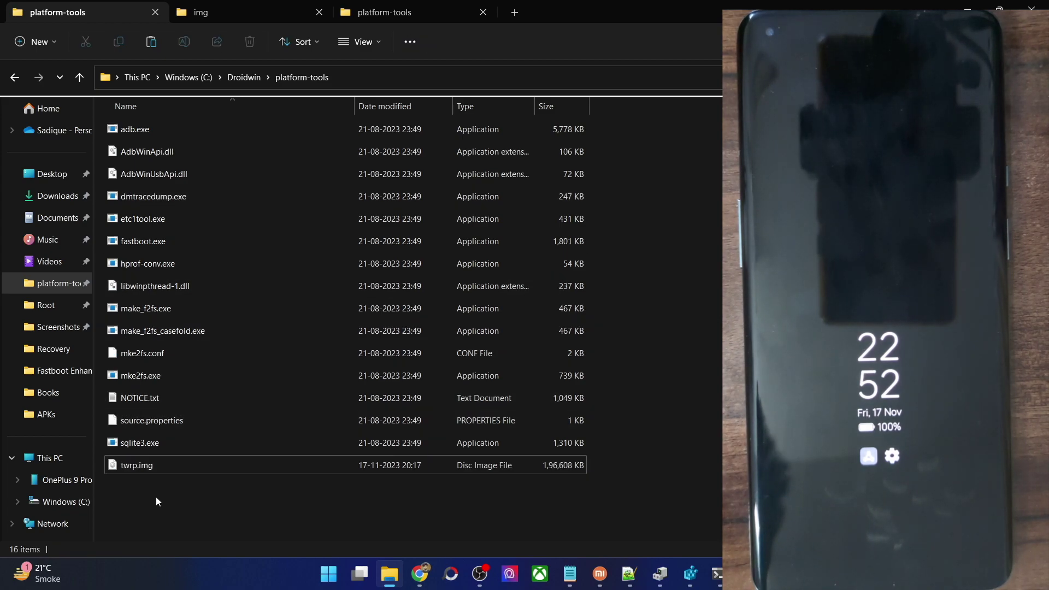
- Glance at the guide's Step 5, then switch to the Command Prompt and run adb reboot bootloader to boot the phone into Fastboot Mode
click(430, 568)
click(118, 13)
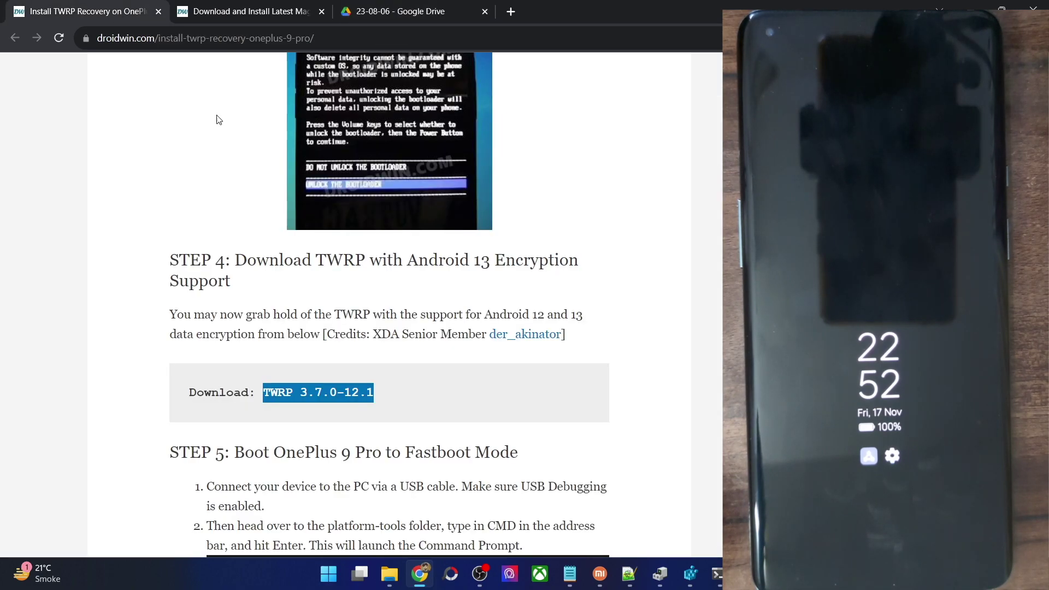
scroll(219, 120, down, 3)
click(716, 574)
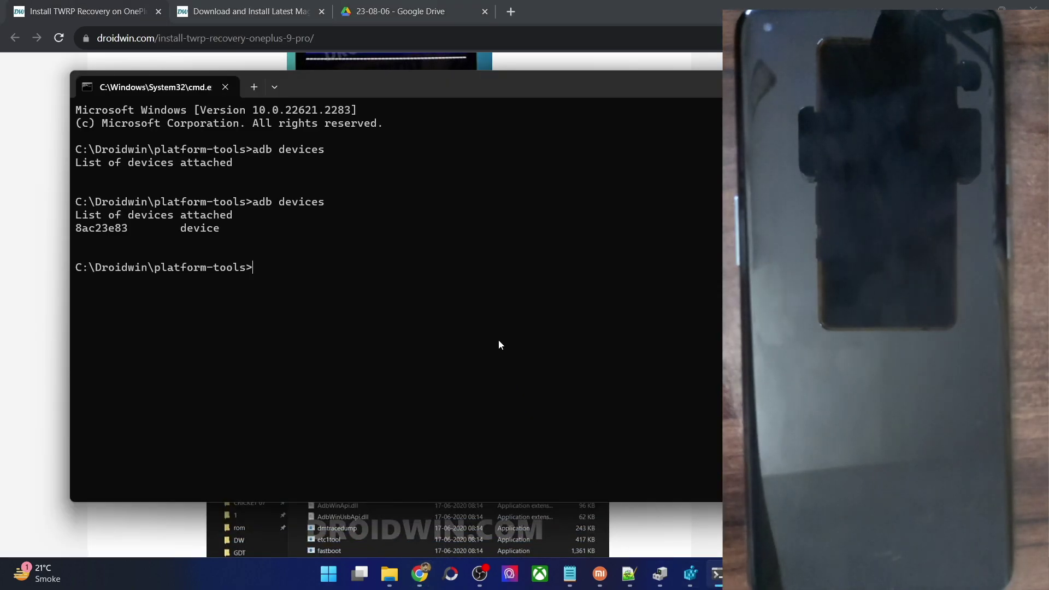
text(adb reboo)
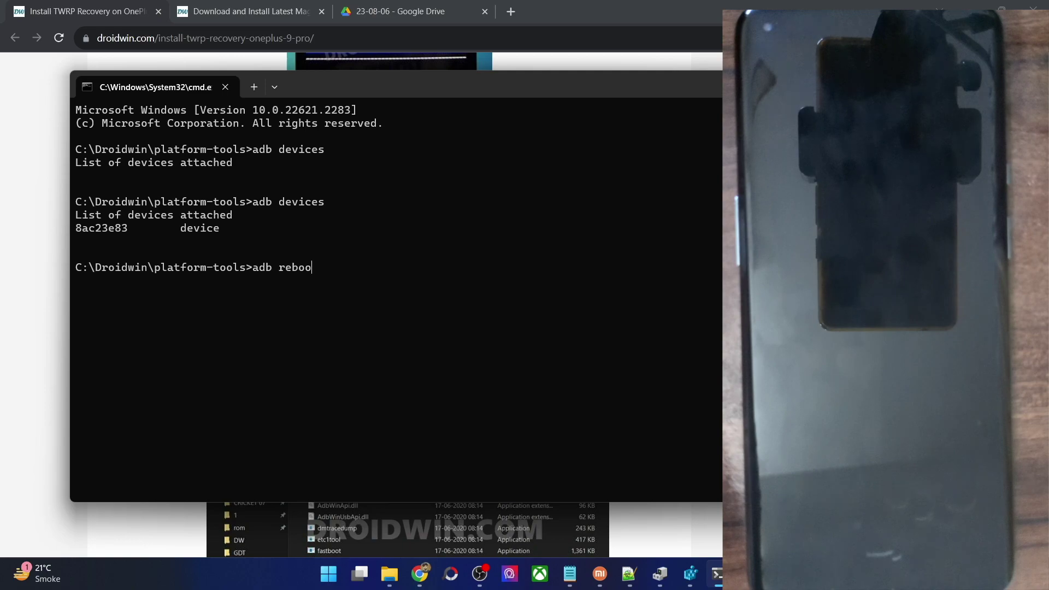
text(t bootloader)
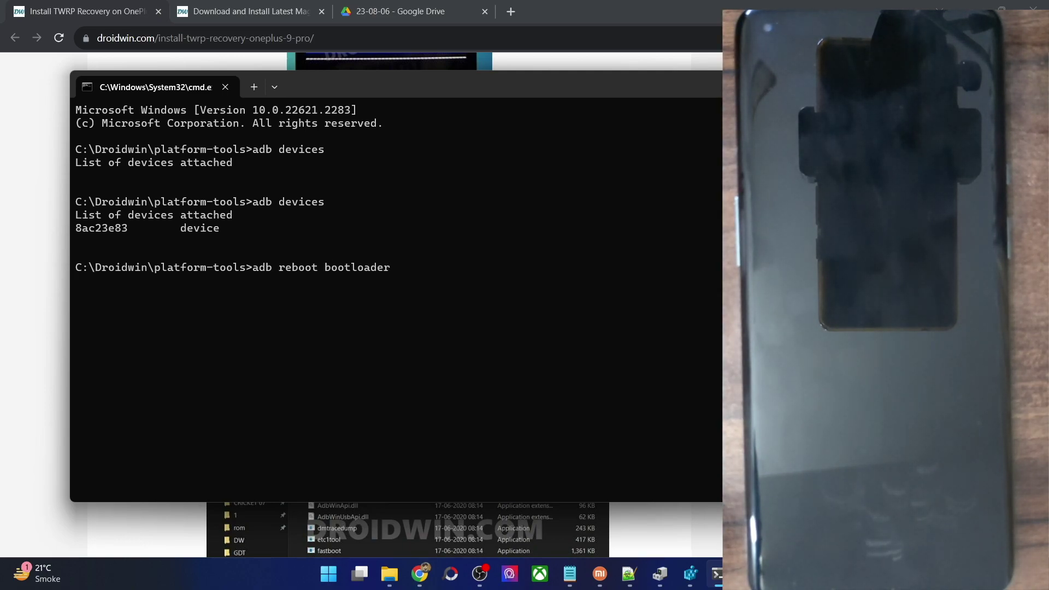
key(Return)
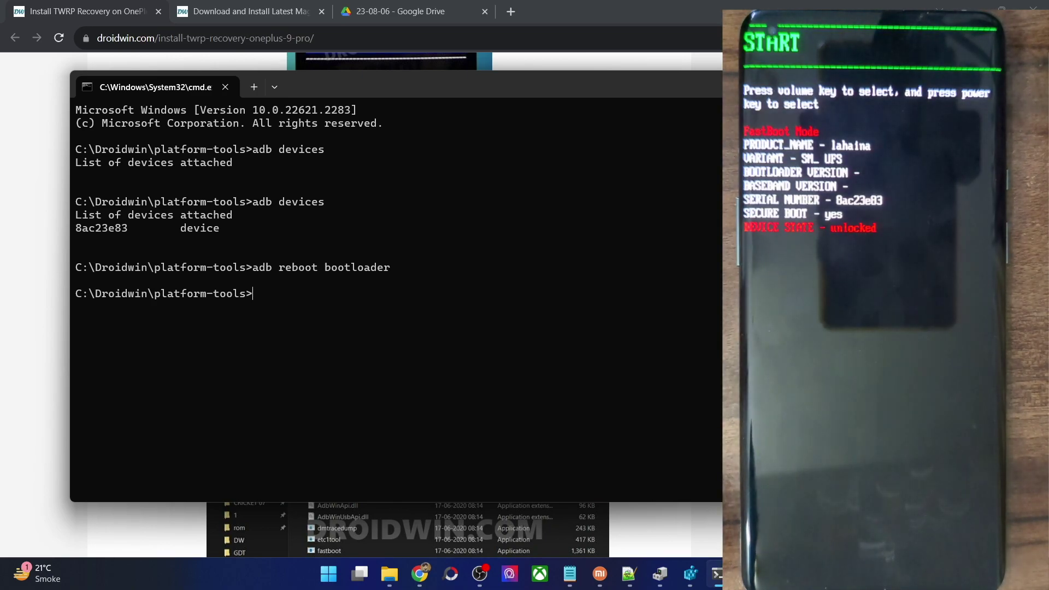
- Verify the fastboot connection by running fastboot devices and highlight the listed device ID
text(fastboot devices)
key(Return)
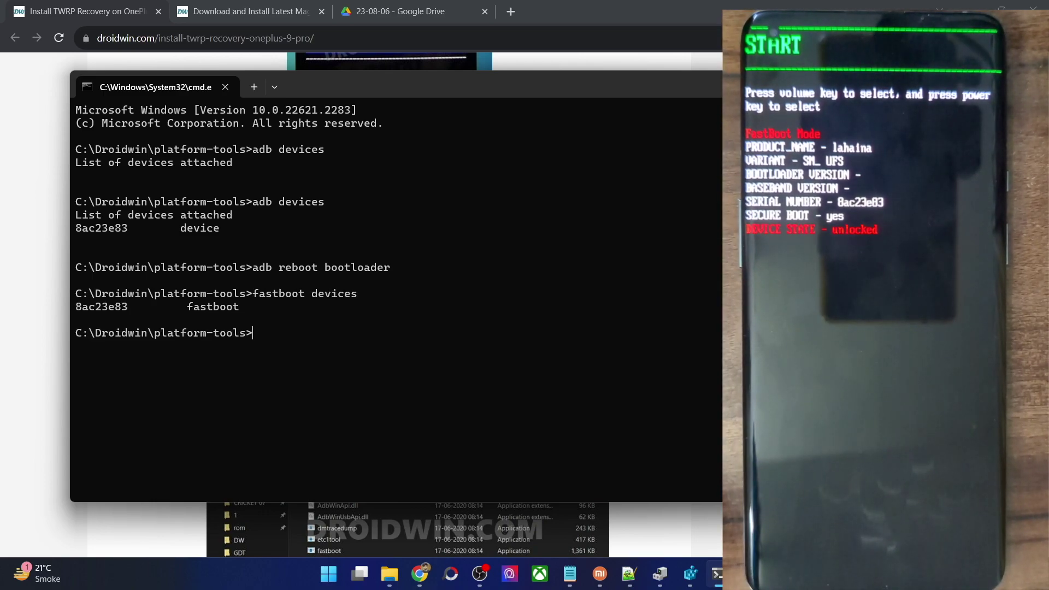
double_click(125, 307)
- Return to the Chrome guide and review the rest of Step 5, including the link for installing Fastboot Drivers
key(alt+Tab)
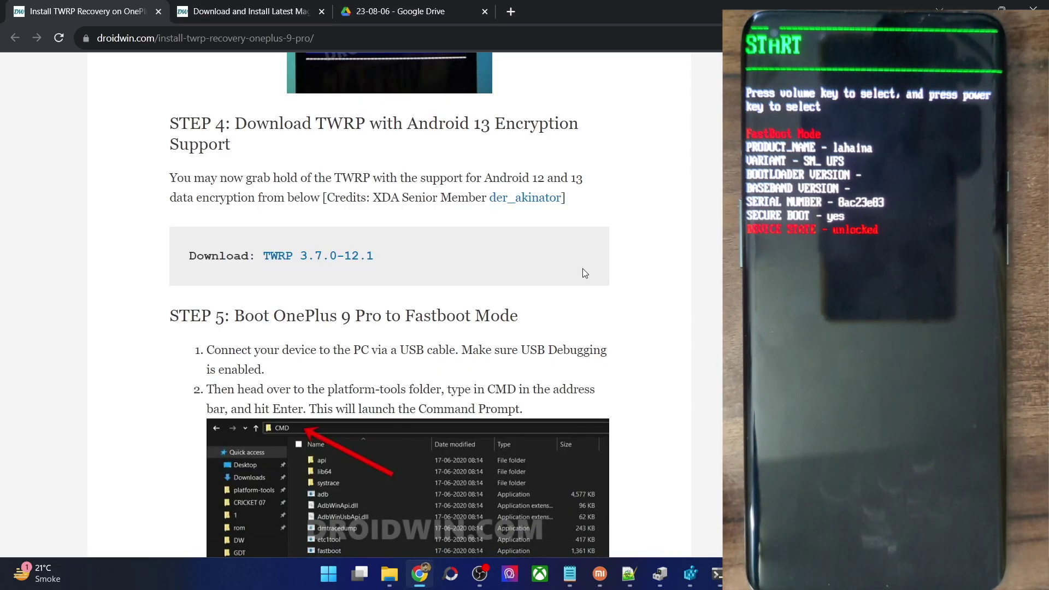
scroll(575, 269, down, 10)
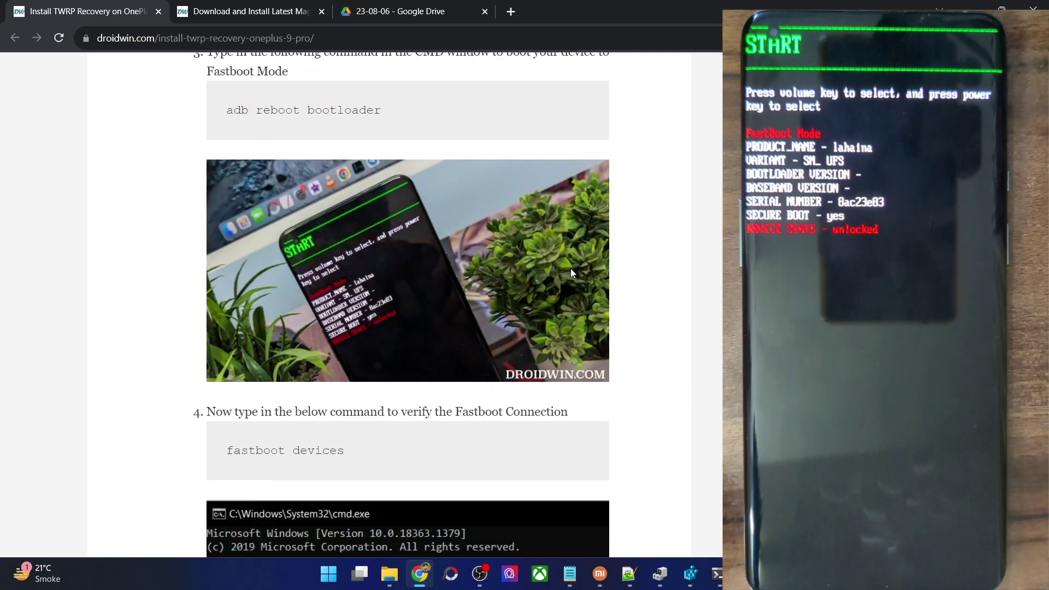
scroll(570, 267, down, 6)
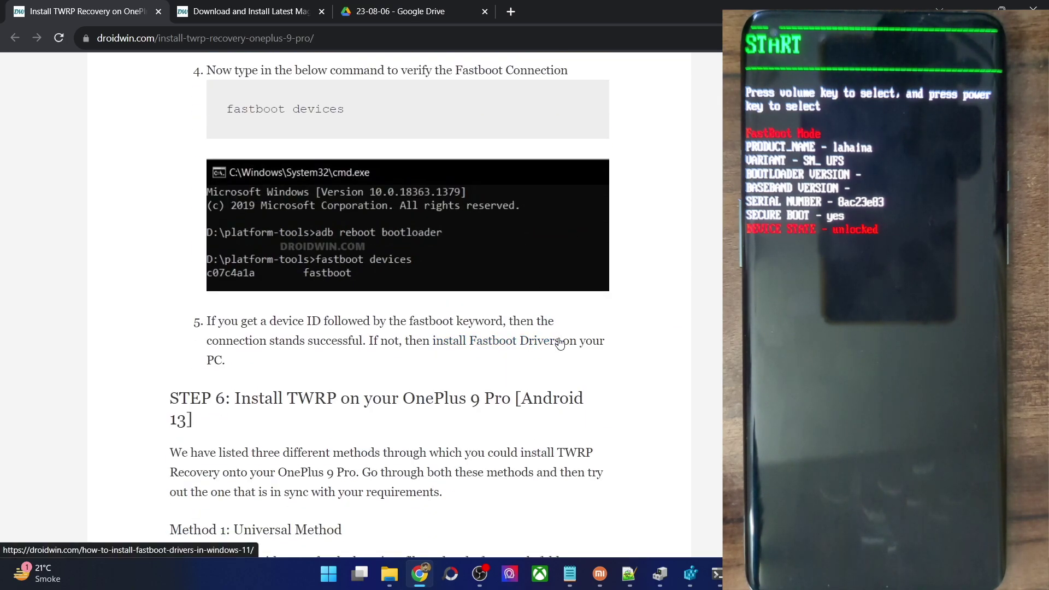
drag(562, 341, 415, 346)
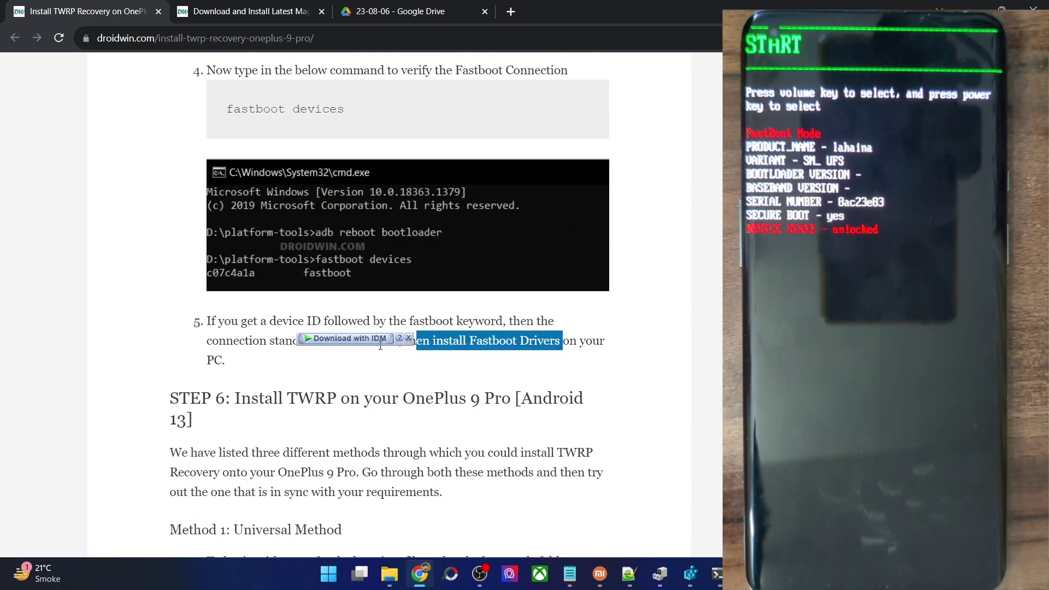
click(219, 328)
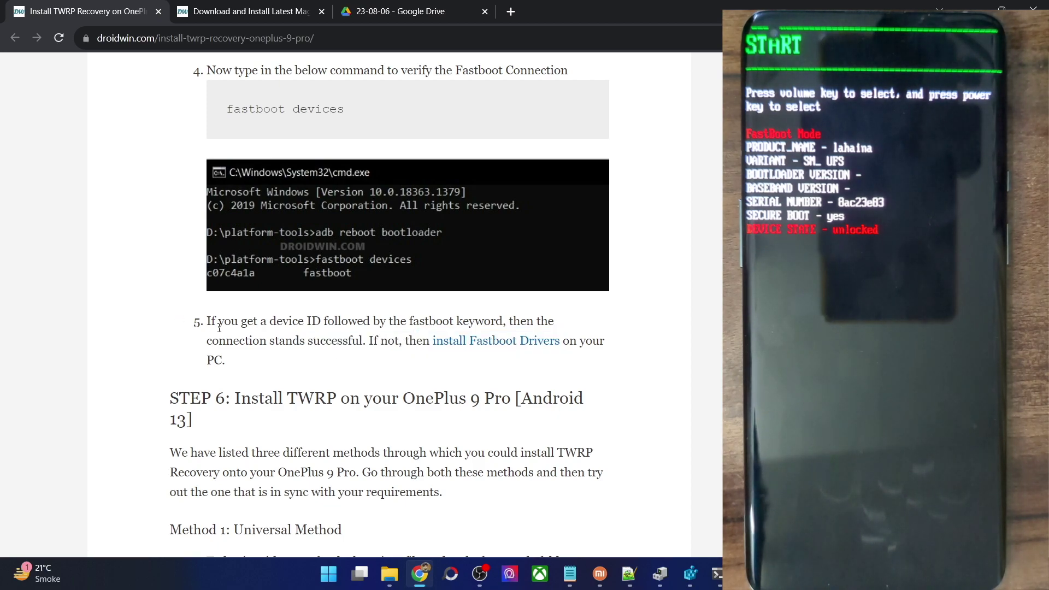
- Check the Android Bootloader Interface entry under Android Device in Device Manager, close it and return to the Command Prompt
key(super+x)
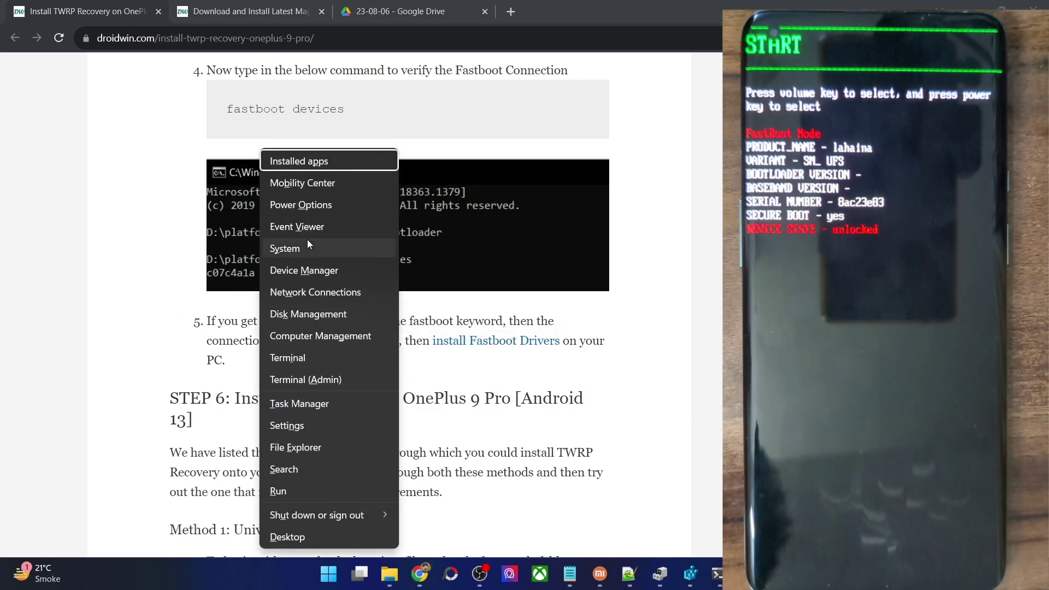
click(308, 267)
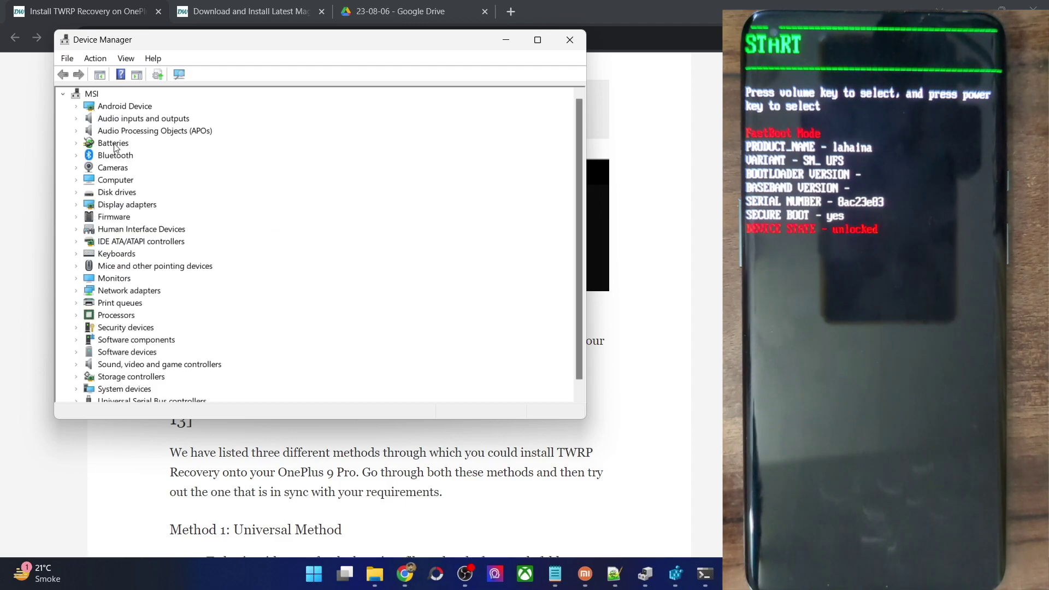
click(76, 106)
click(138, 121)
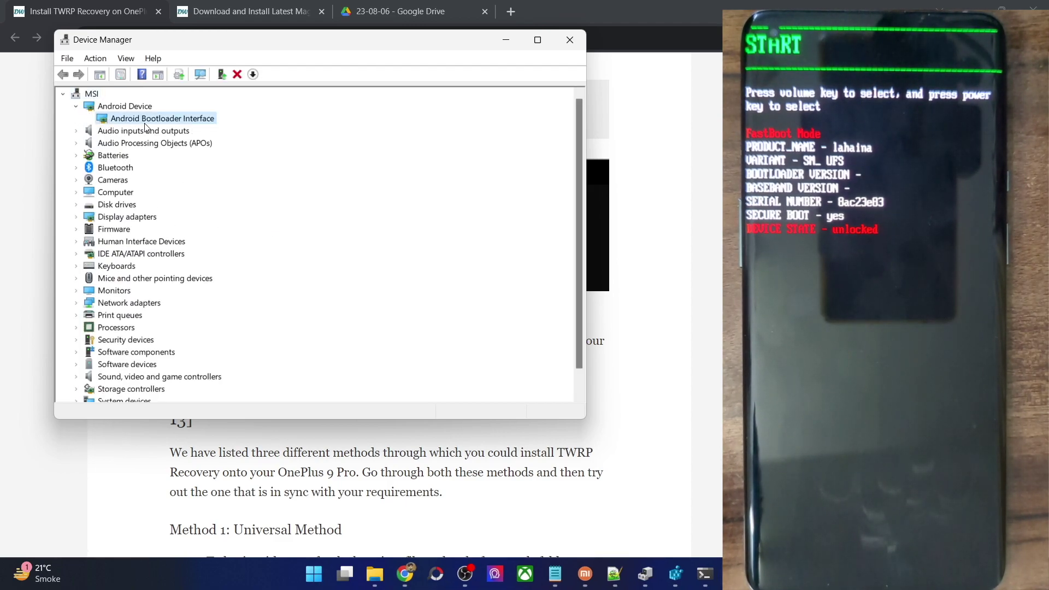
click(570, 39)
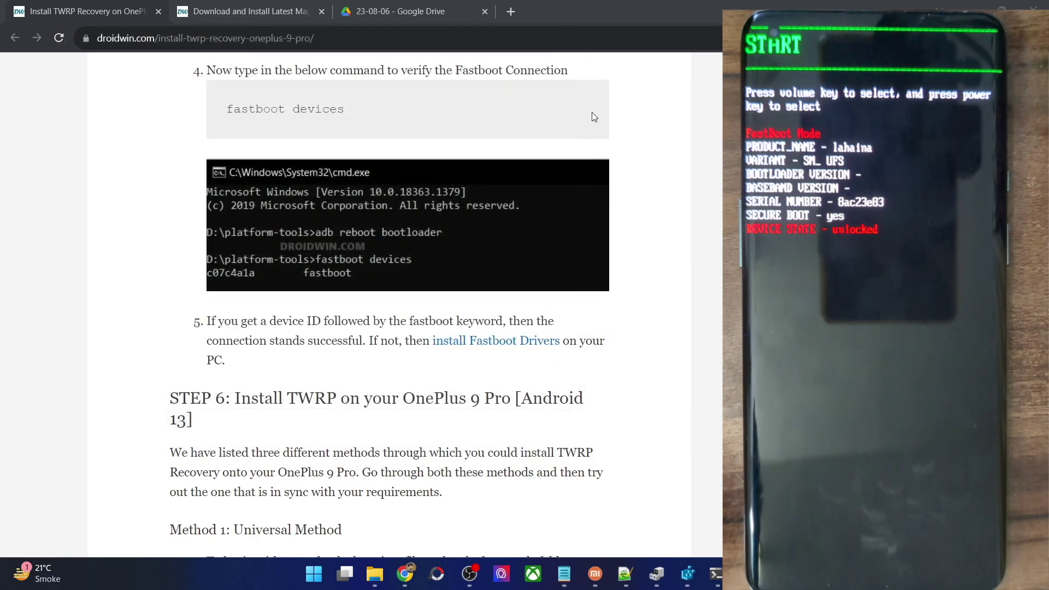
click(718, 574)
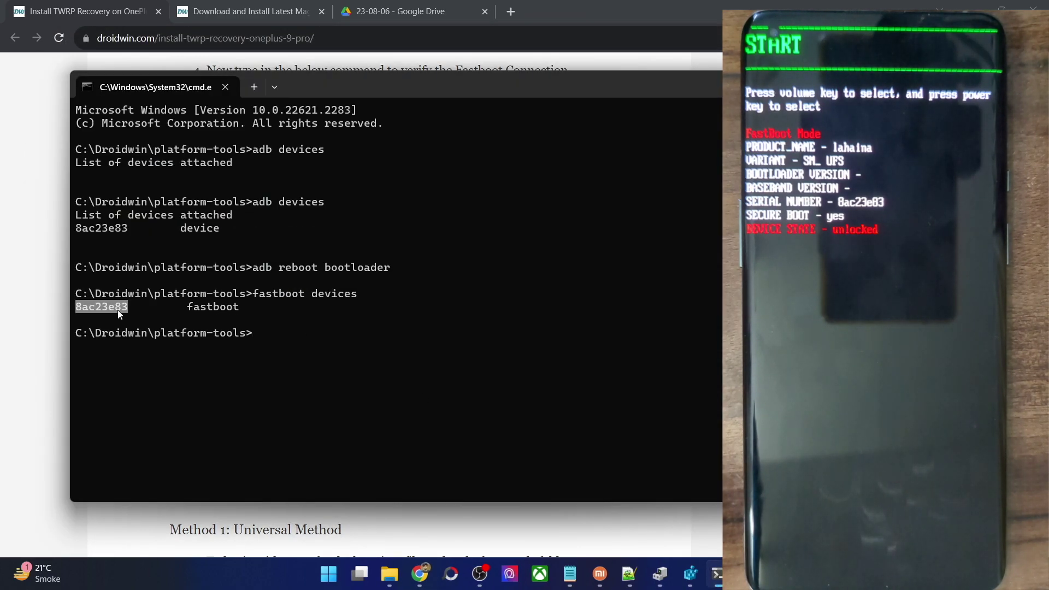
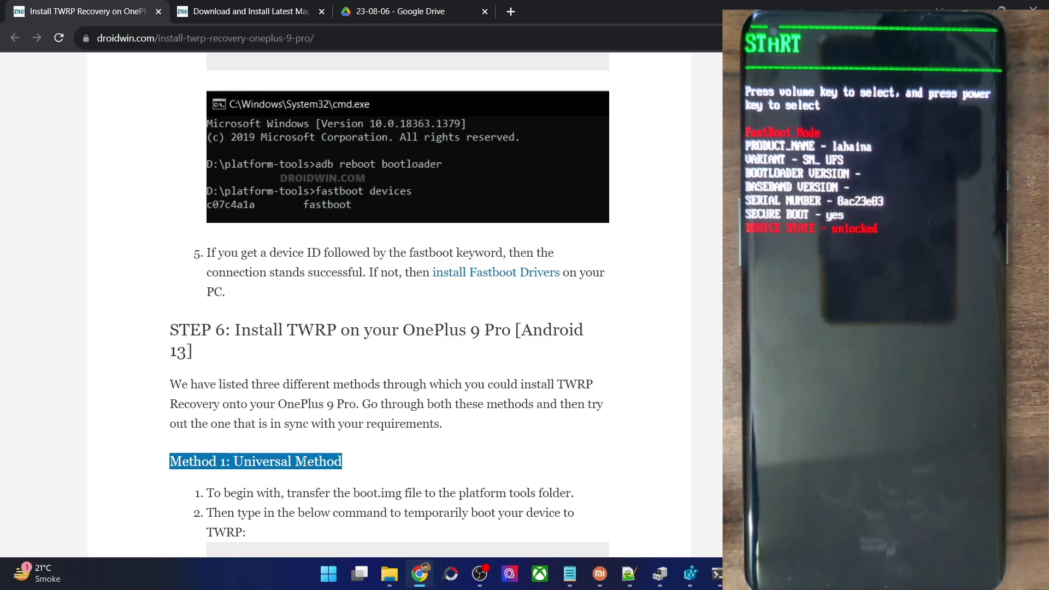
- Read Method 1: Universal Method under the guide's Step 6, check the platform-tools folder for twrp.img, and return to the guide
scroll(334, 387, down, 2)
scroll(333, 387, up, 2)
click(330, 389)
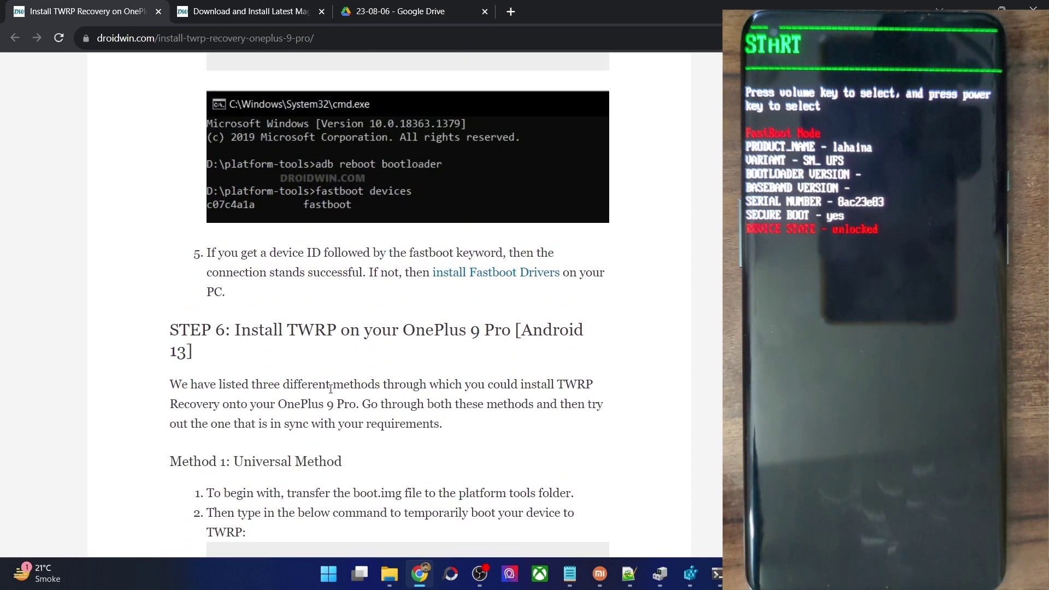
double_click(257, 458)
scroll(257, 459, down, 1)
click(258, 459)
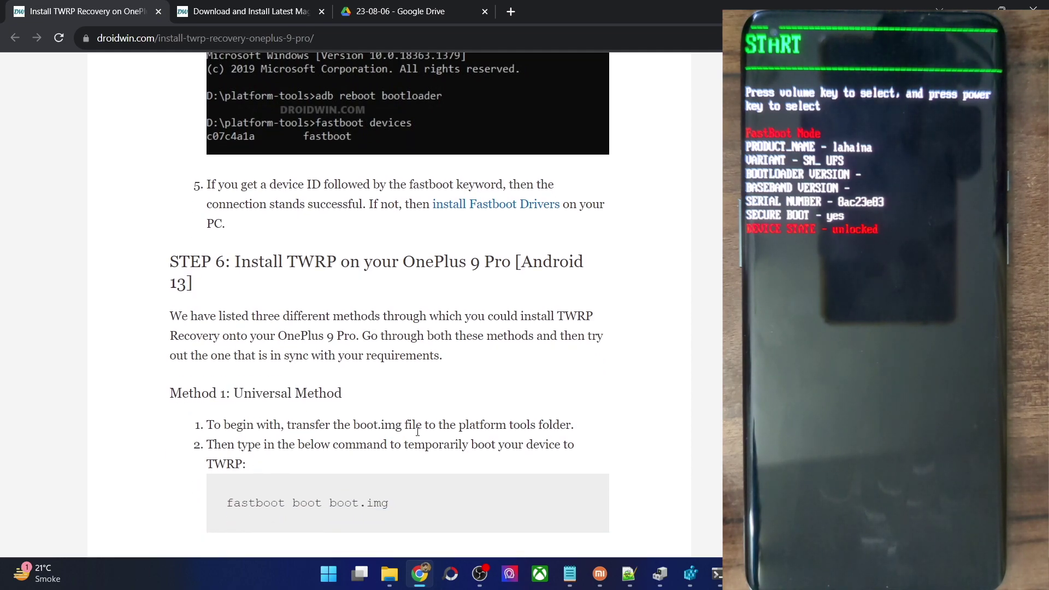
scroll(418, 445, down, 1)
click(392, 577)
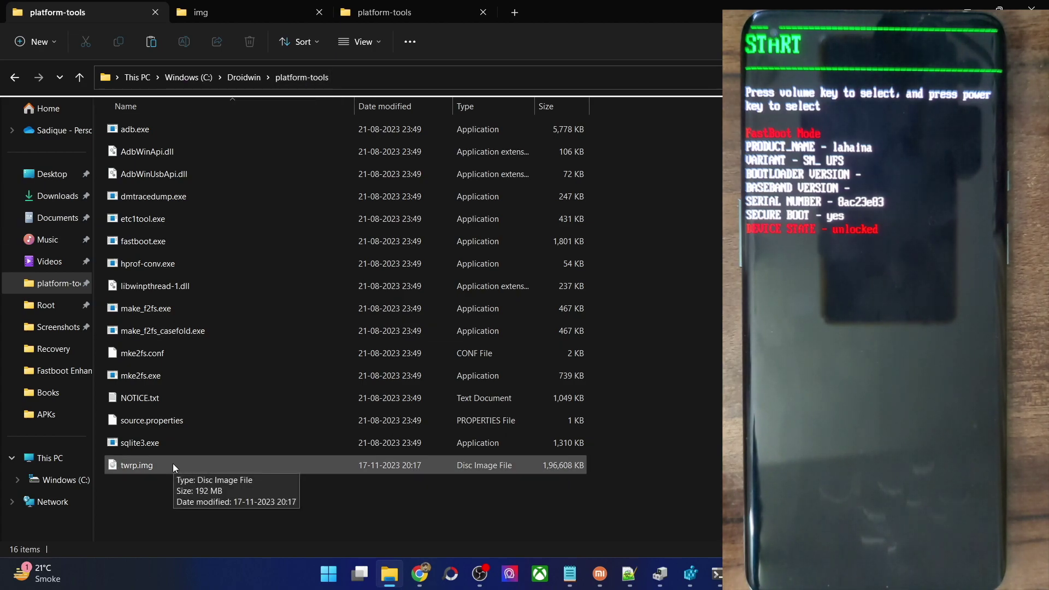
click(418, 573)
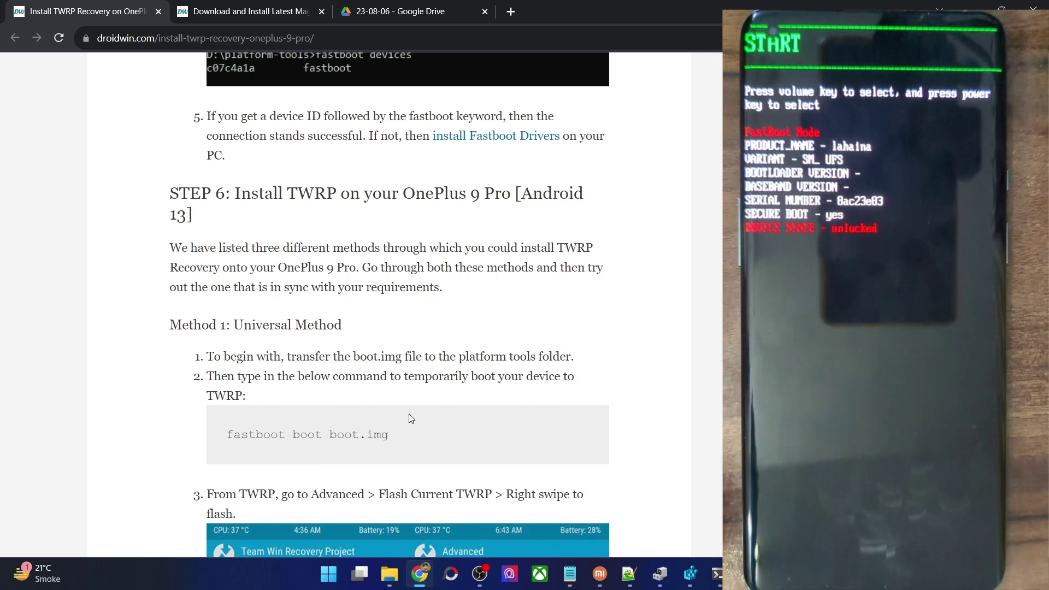
- Examine the guide's fastboot boot boot.img command, highlighting its boot keyword and the image file name
double_click(303, 432)
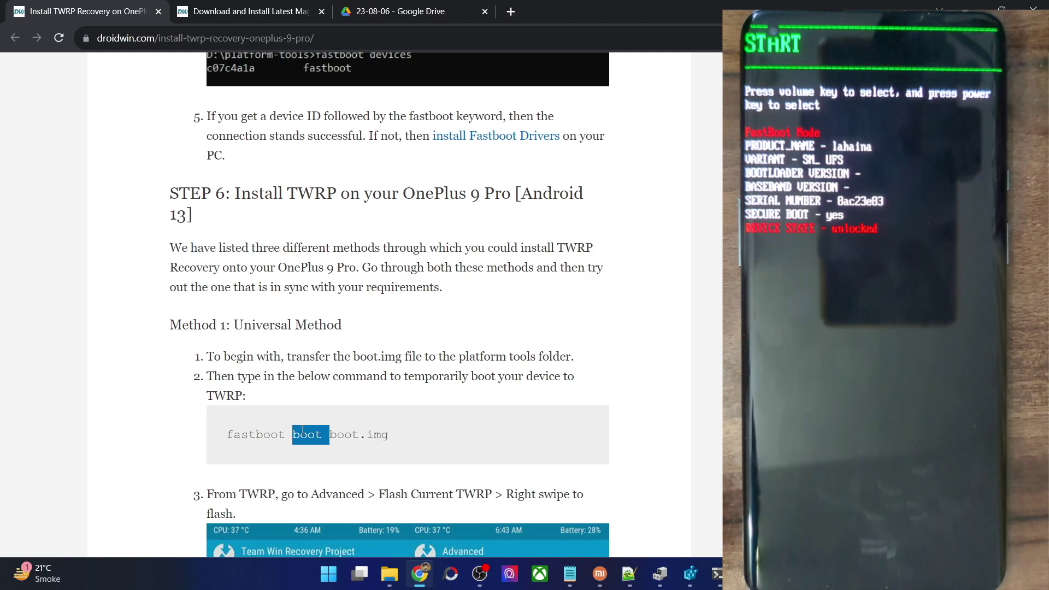
double_click(351, 435)
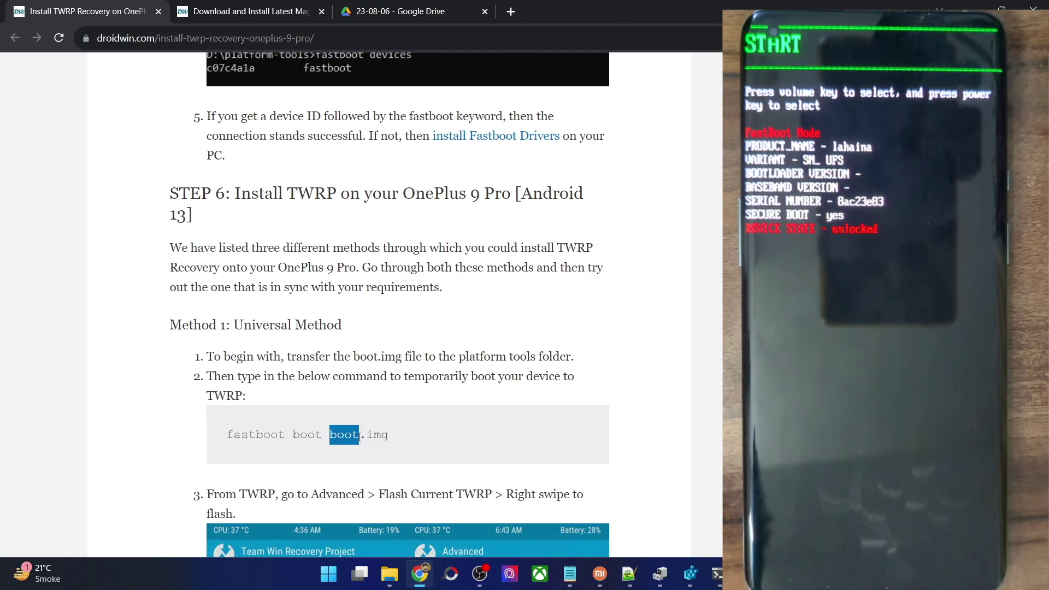
double_click(306, 435)
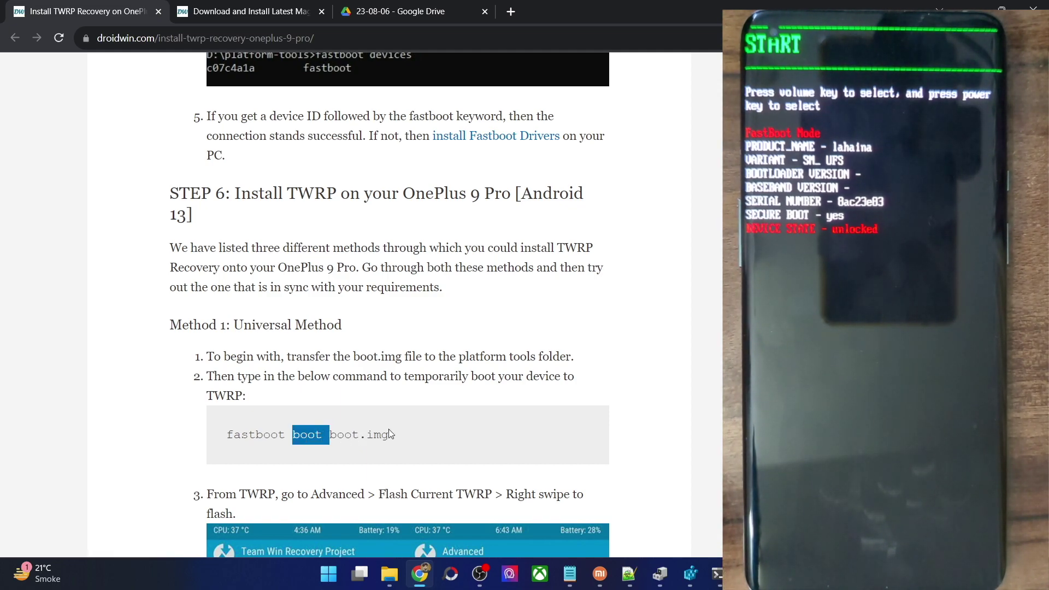
drag(389, 432, 331, 436)
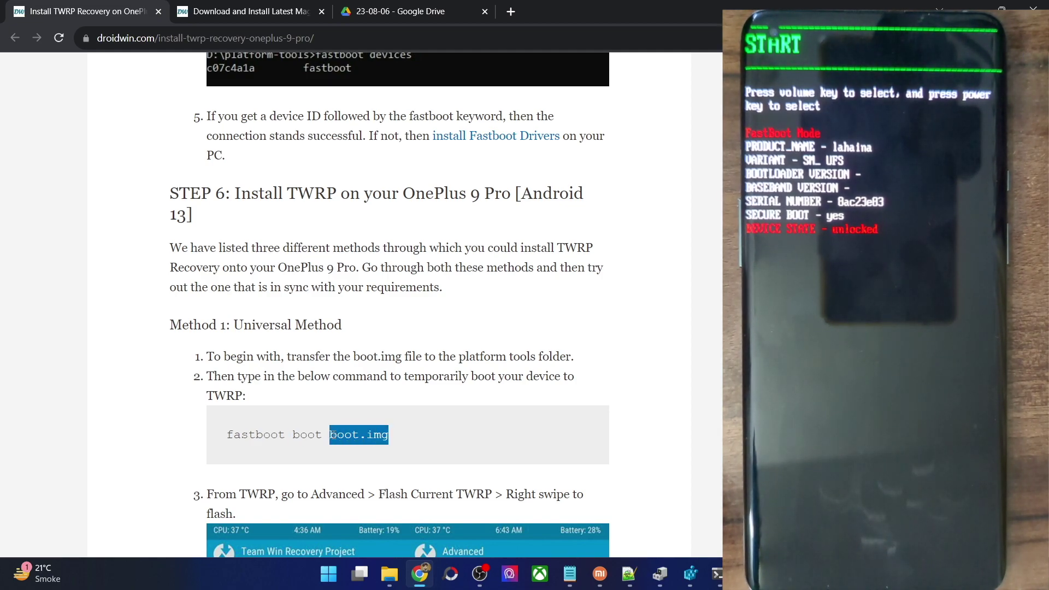
click(310, 432)
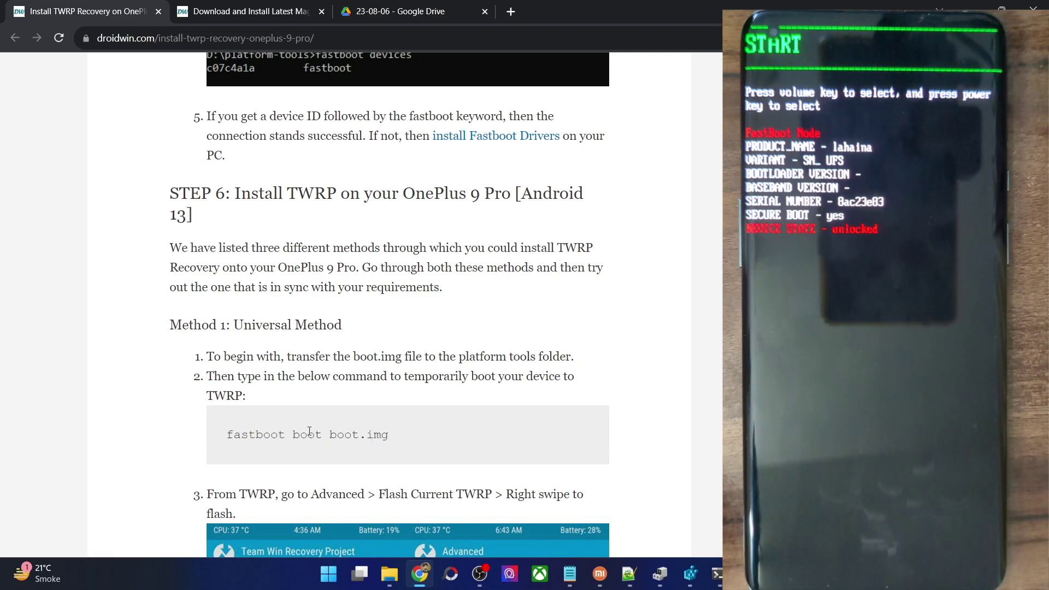
drag(328, 436, 377, 438)
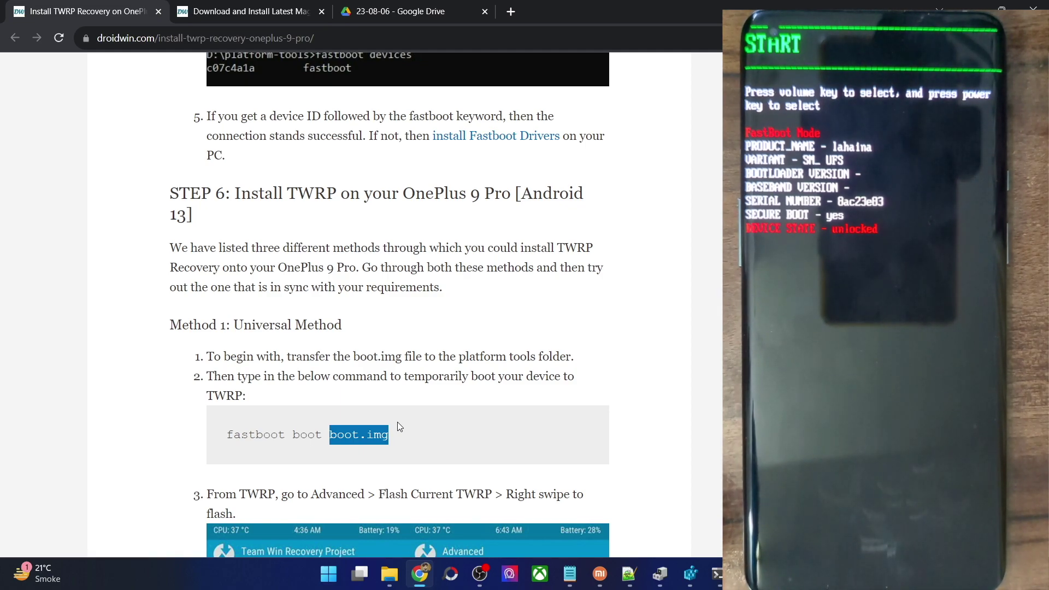
click(306, 435)
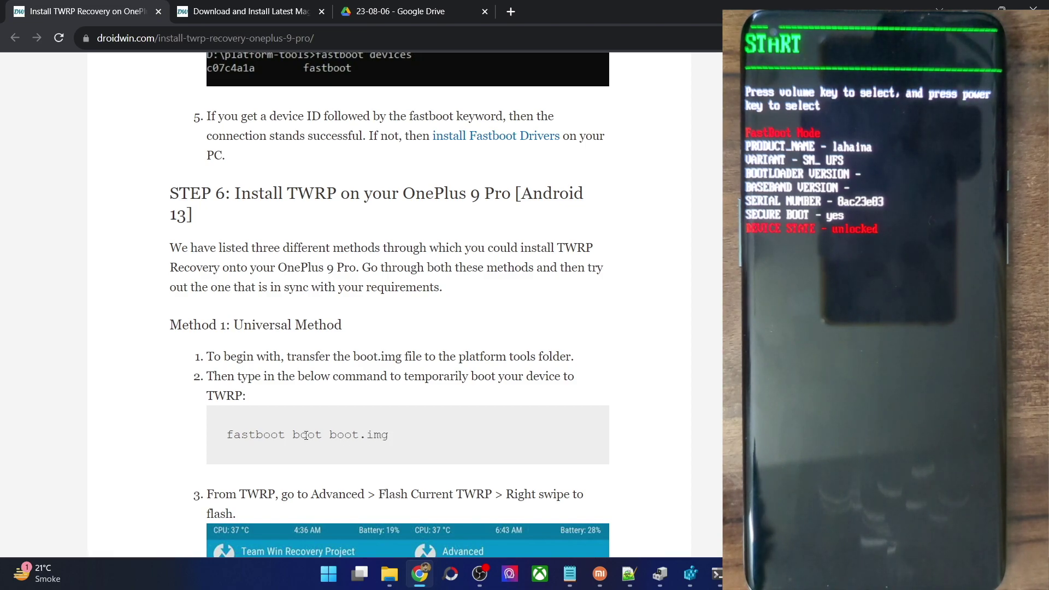
double_click(306, 435)
click(386, 405)
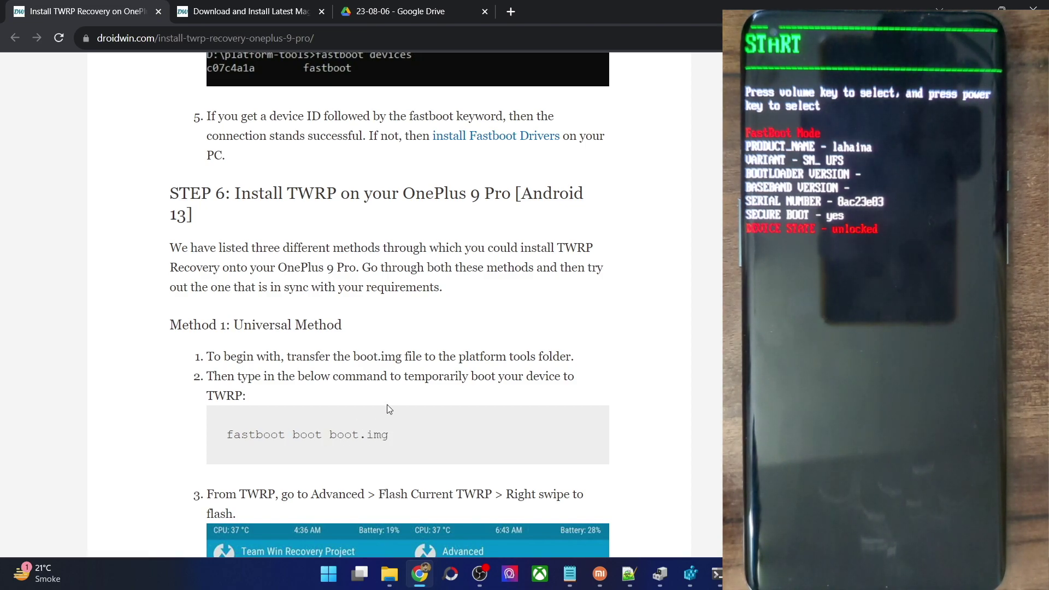
- Switch to the Command Prompt and run fastboot boot twrp.img to temporarily boot the phone into TWRP
key(alt+Tab)
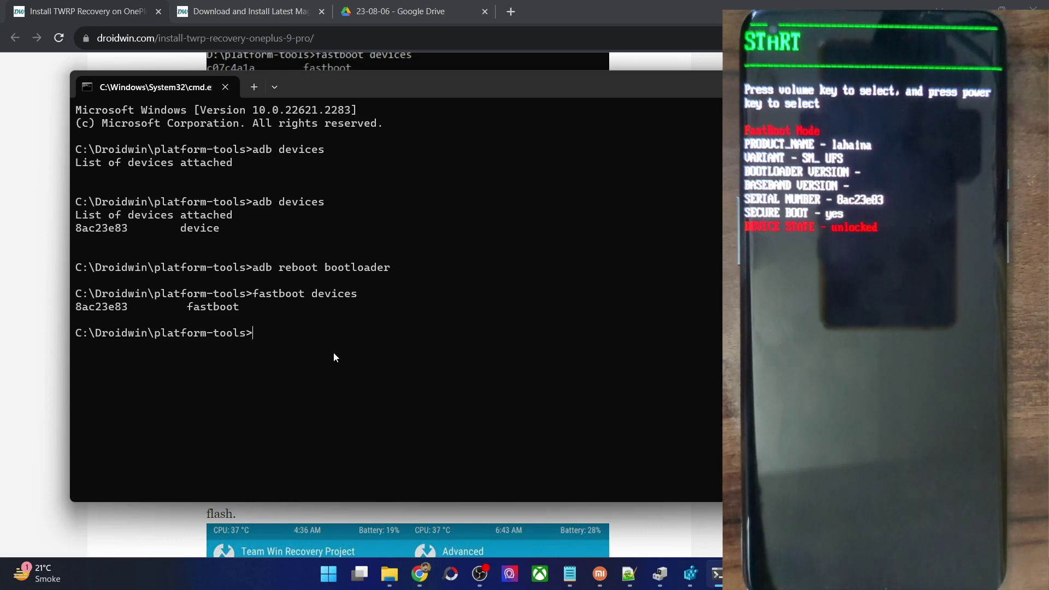
text(fastbo)
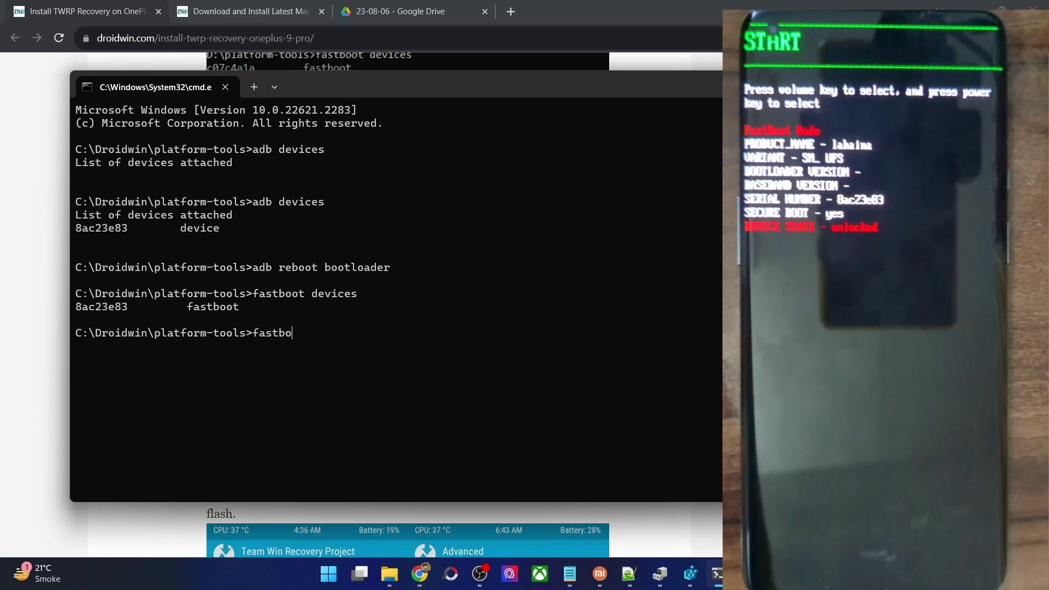
text(ot boot )
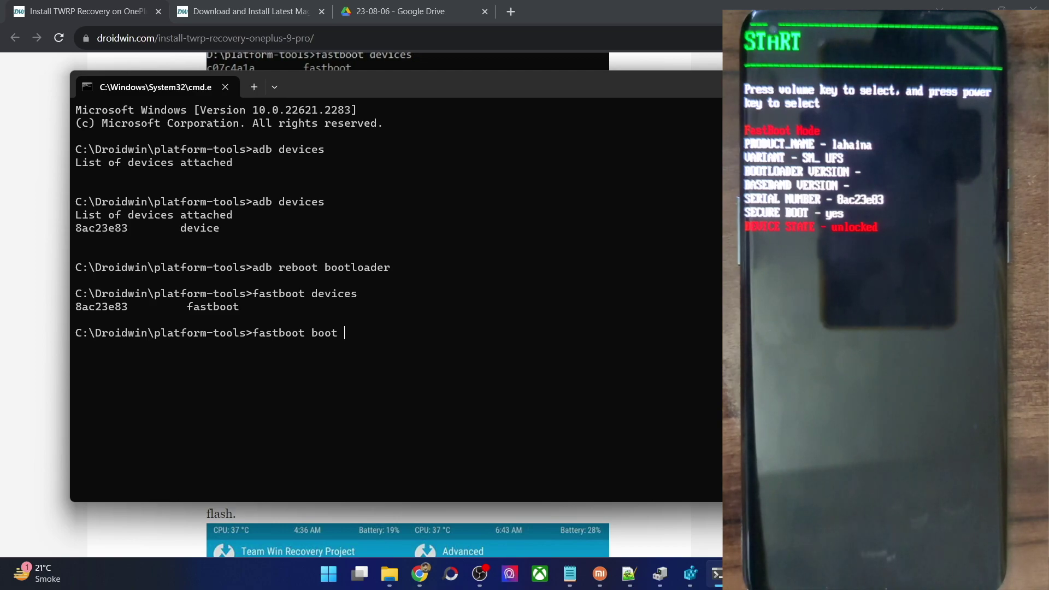
text(twrp.img)
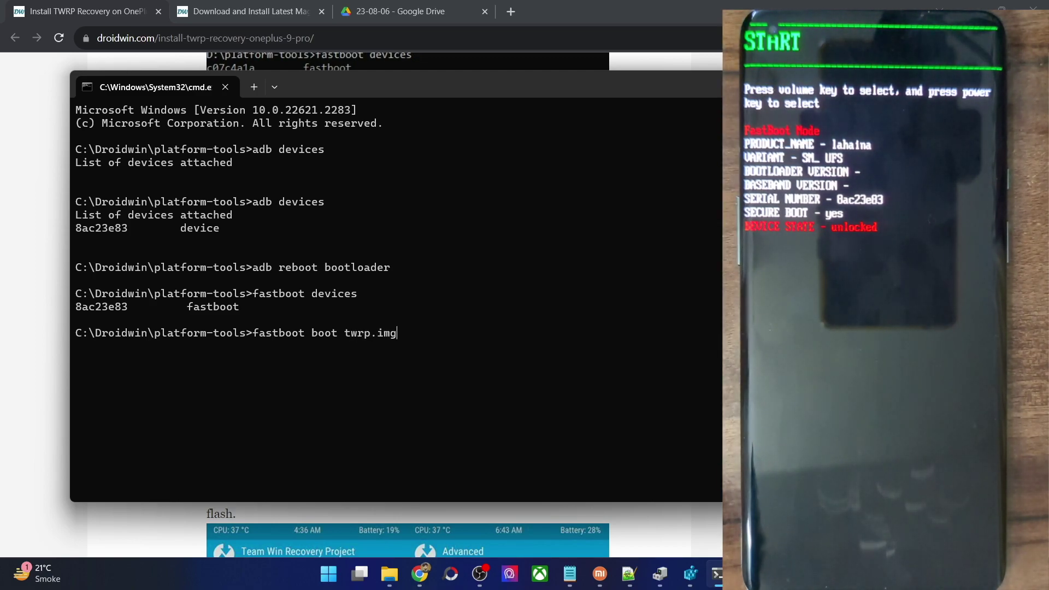
key(Return)
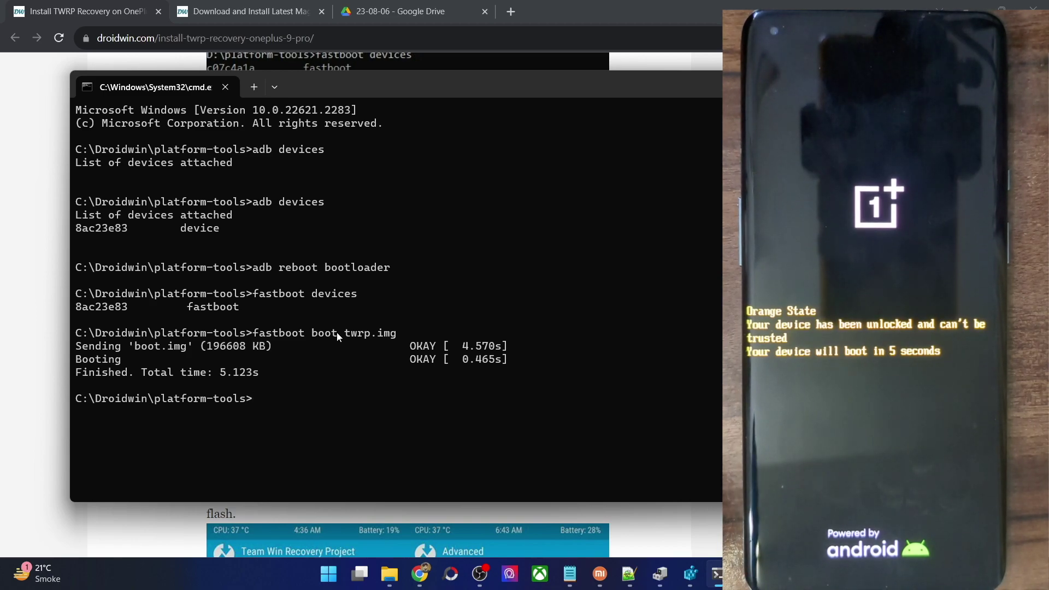
- Return to the Chrome guide and review Method 1's instructions for flashing the current TWRP and the optional Magisk APK
key(alt+Tab)
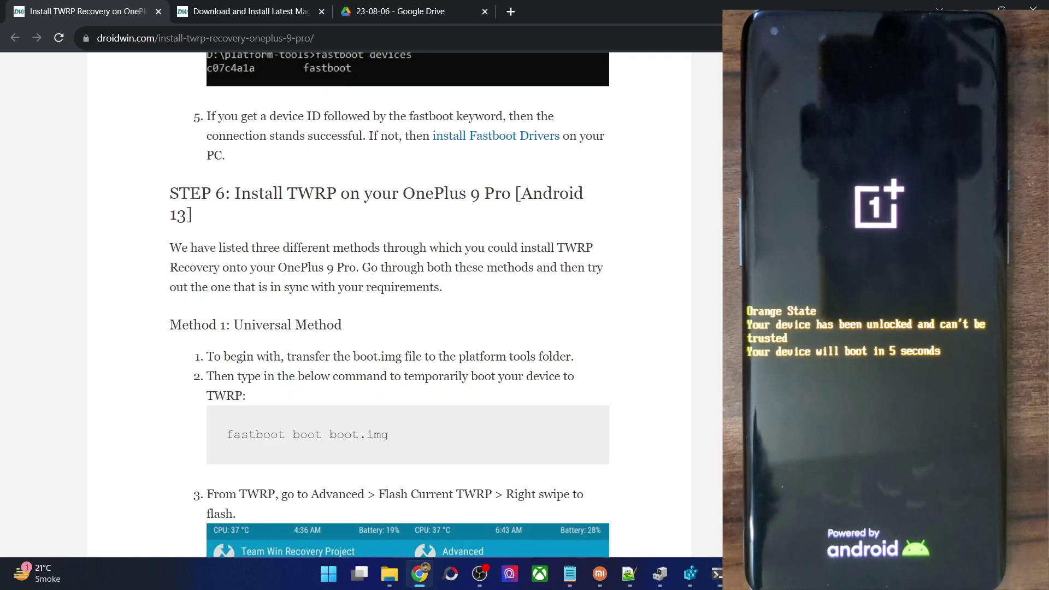
scroll(586, 290, up, 4)
scroll(557, 294, down, 3)
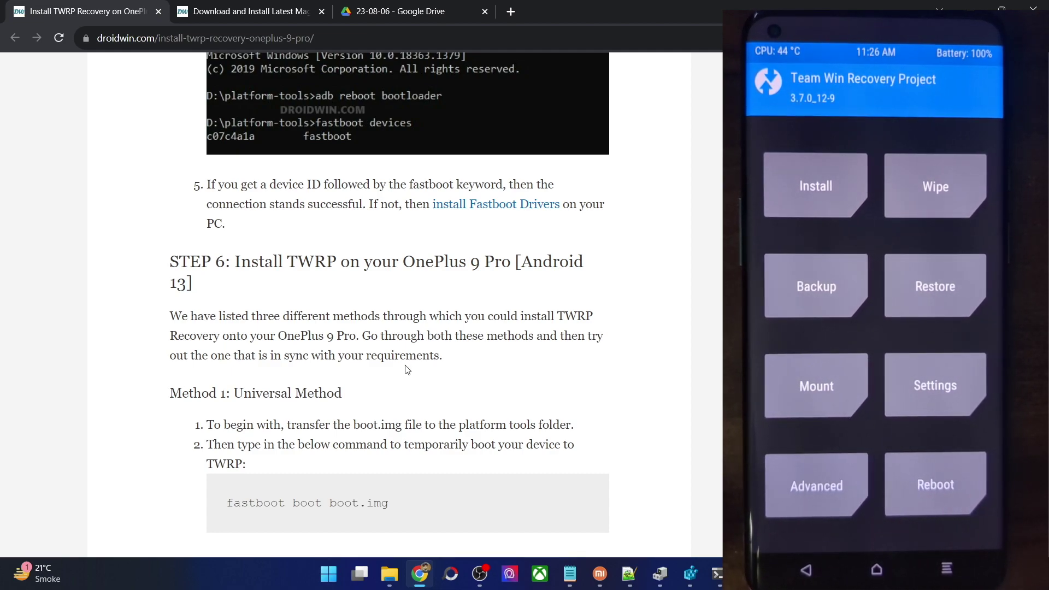
scroll(296, 399, down, 2)
drag(234, 257, 347, 258)
scroll(348, 258, down, 12)
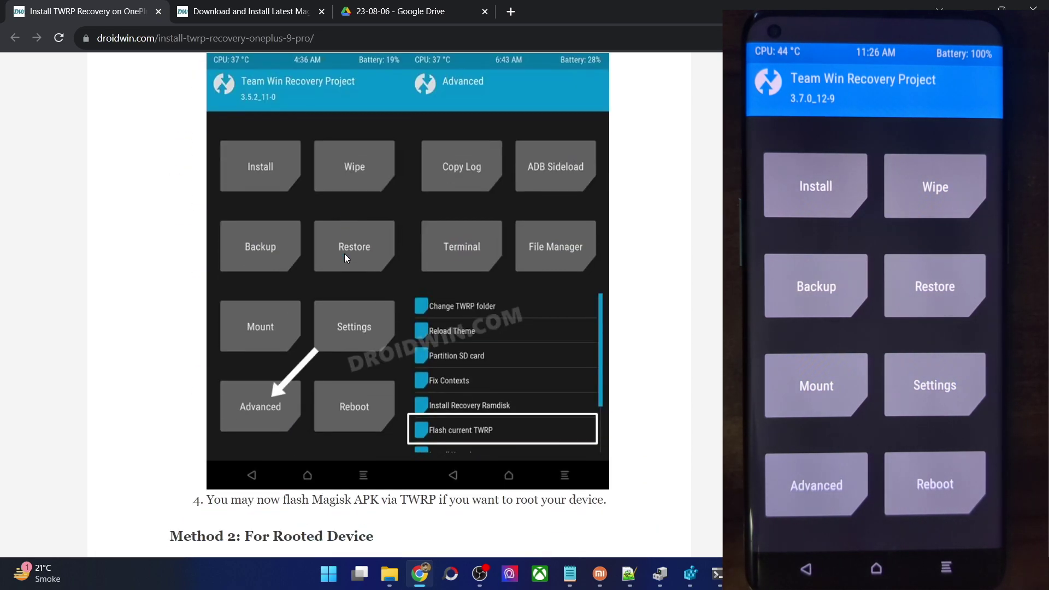
scroll(344, 253, up, 1)
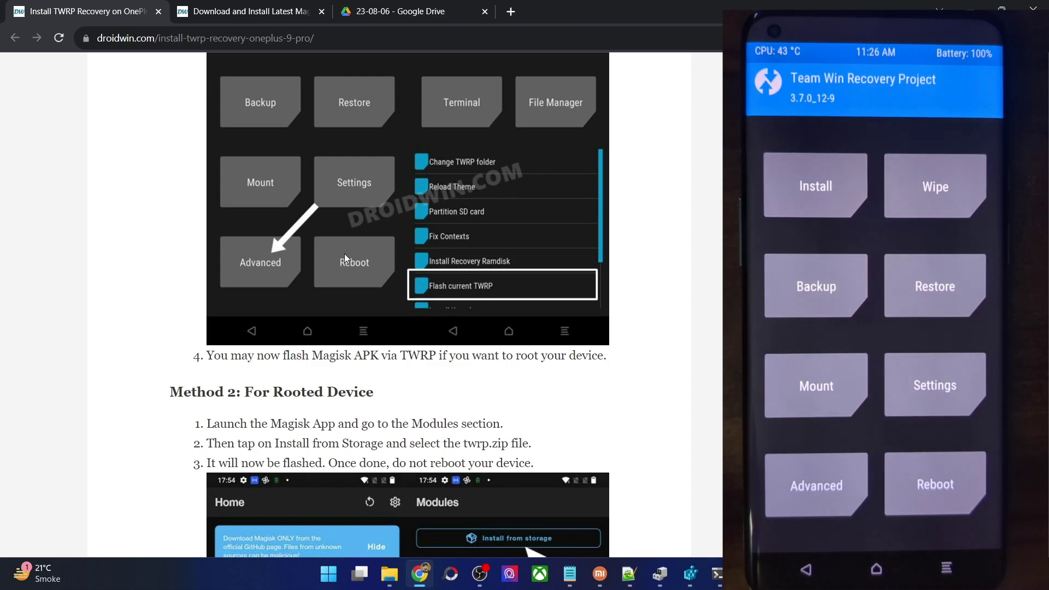
- Examine the guide's Method 2: For Rooted Device section on installing twrp.zip through Magisk's Modules section
double_click(288, 392)
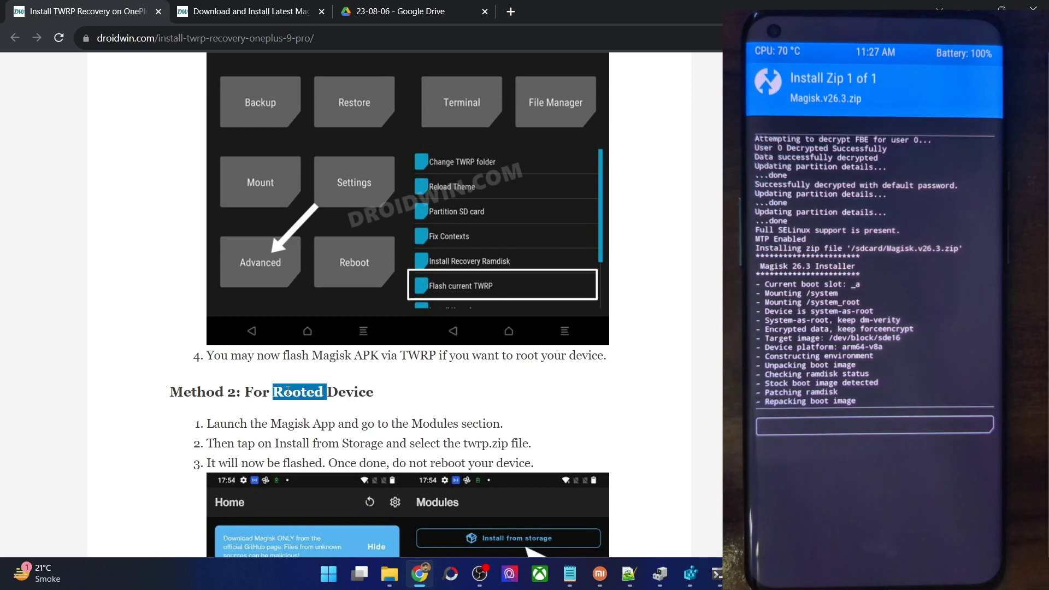
triple_click(253, 395)
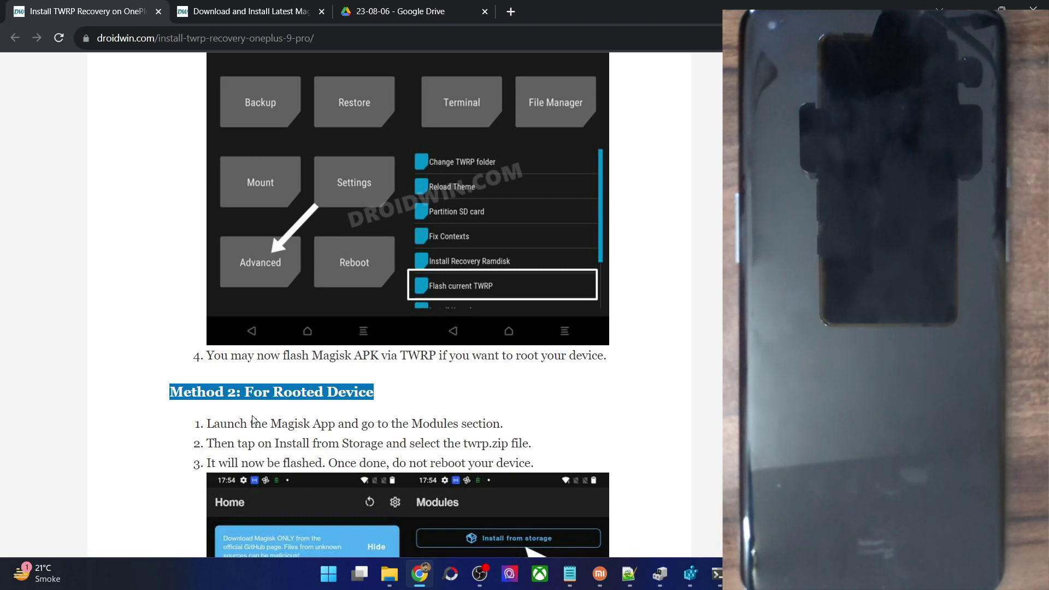
double_click(279, 449)
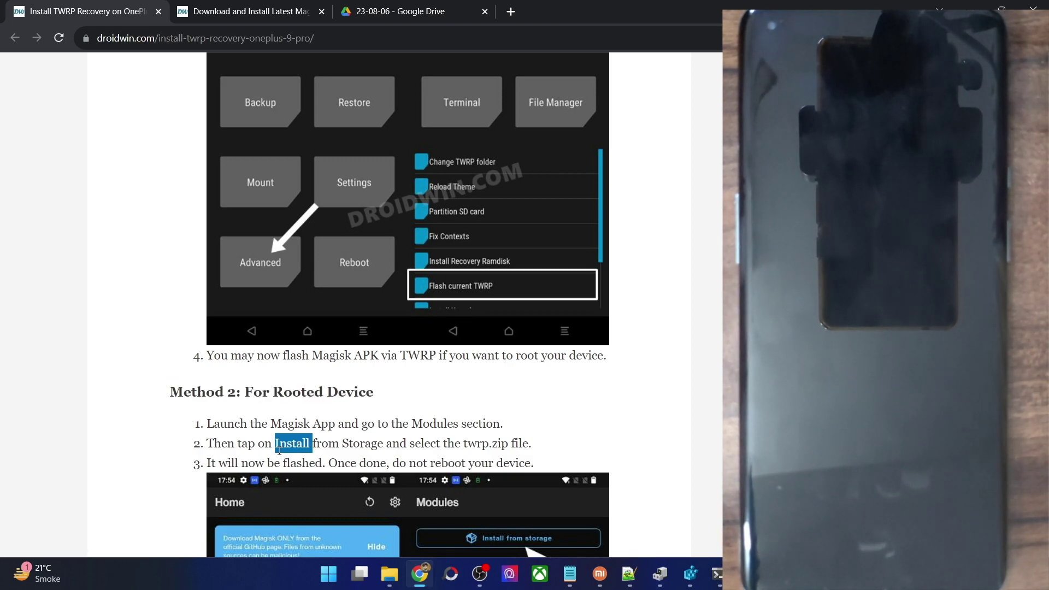
click(279, 450)
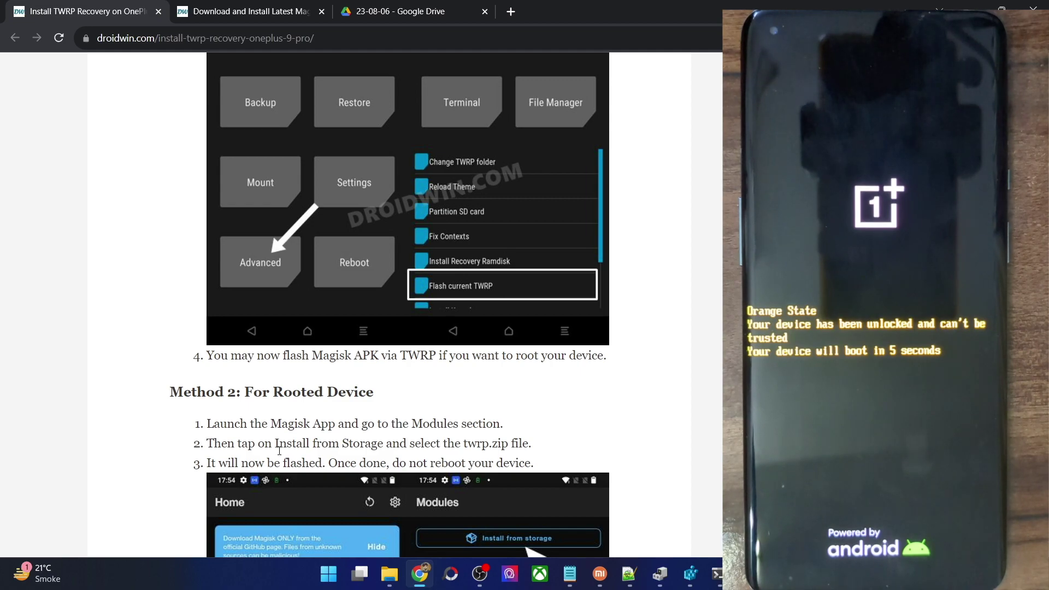
triple_click(221, 393)
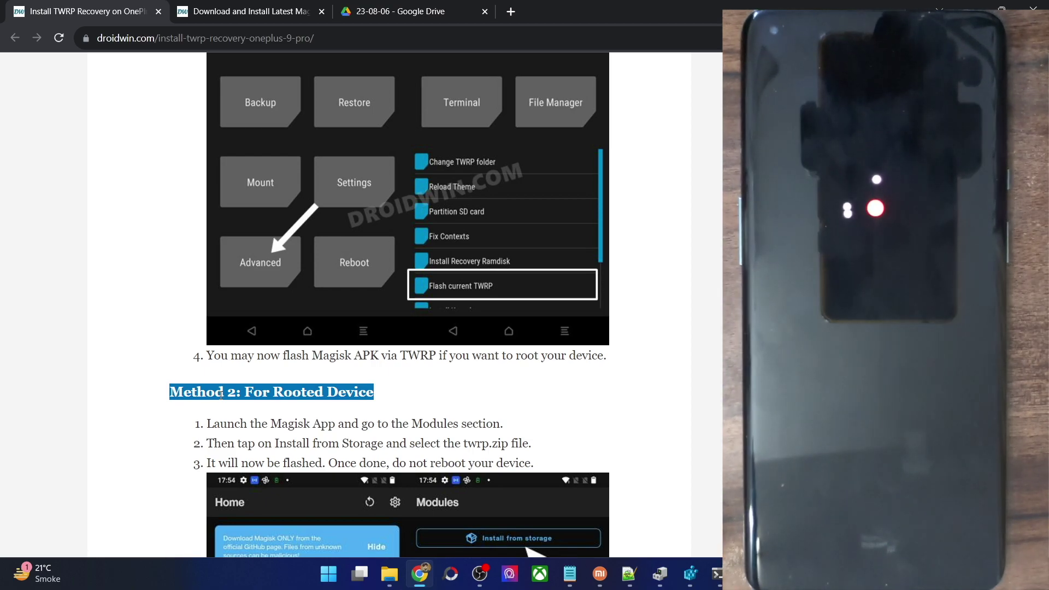
scroll(221, 394, up, 5)
scroll(220, 400, up, 2)
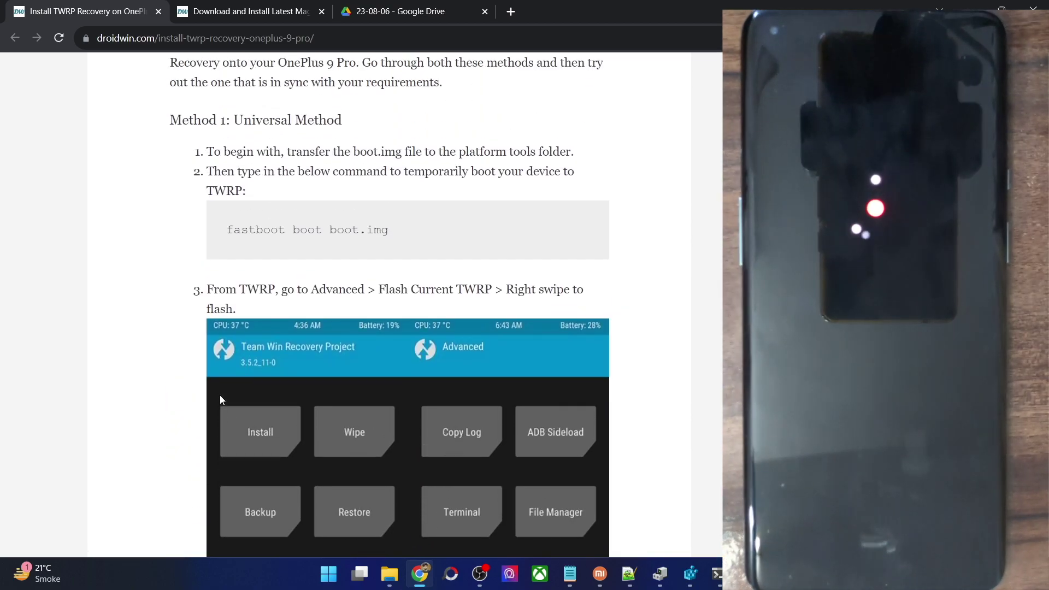
scroll(221, 400, down, 4)
scroll(276, 372, down, 9)
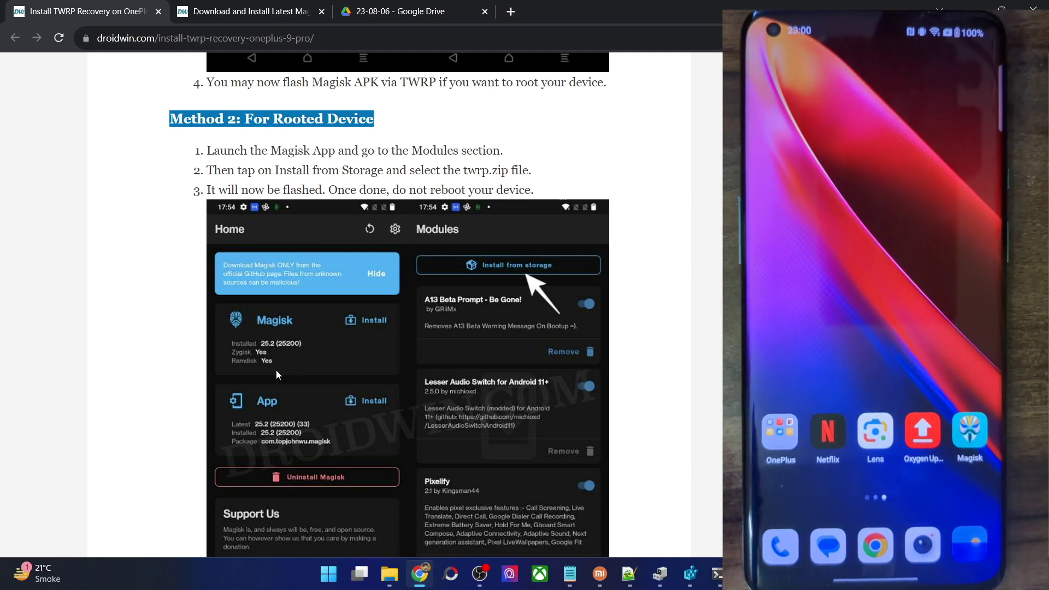
click(316, 155)
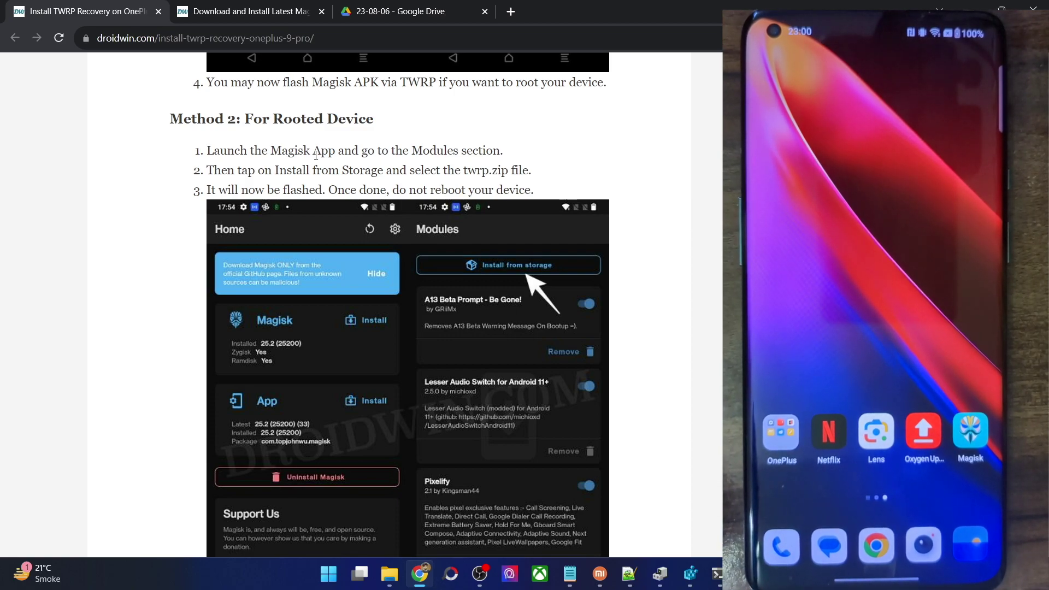
- Go back to Method 1 and highlight the fastboot boot boot.img command and the Flash Current TWRP instruction
scroll(316, 156, up, 15)
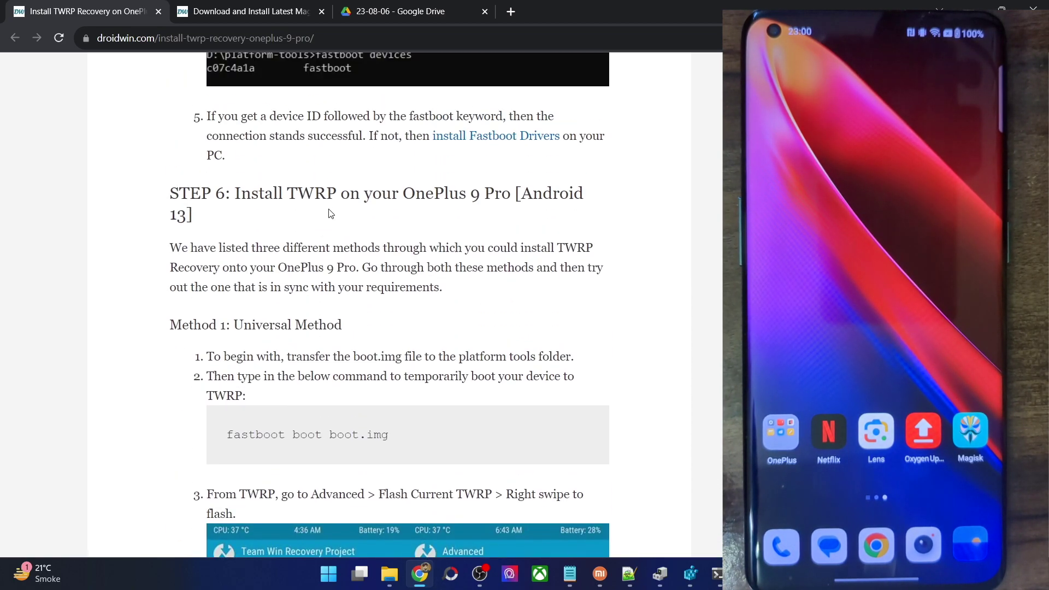
scroll(344, 377, down, 1)
triple_click(342, 371)
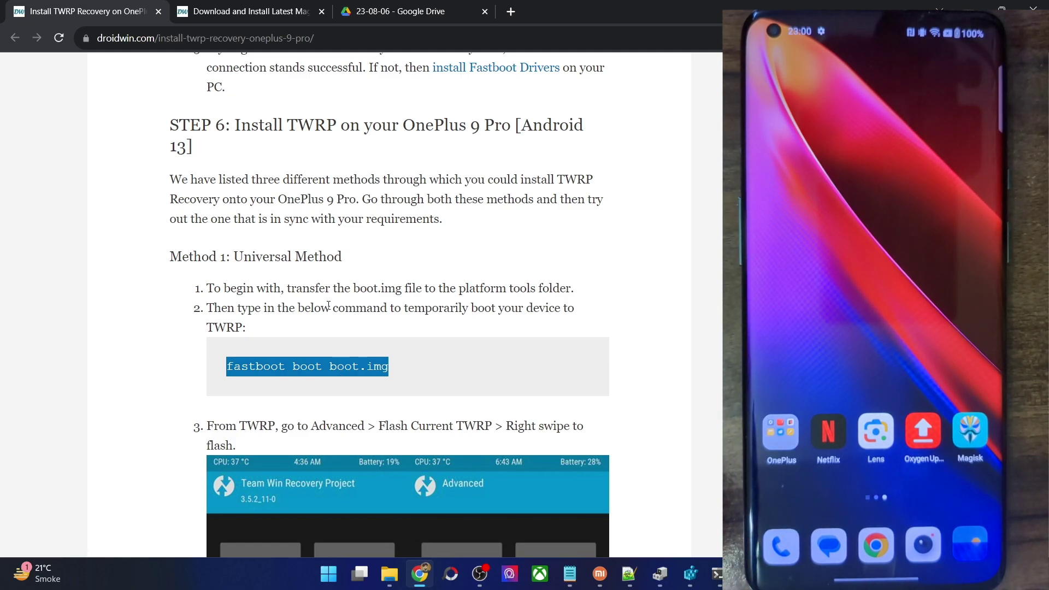
scroll(331, 311, down, 6)
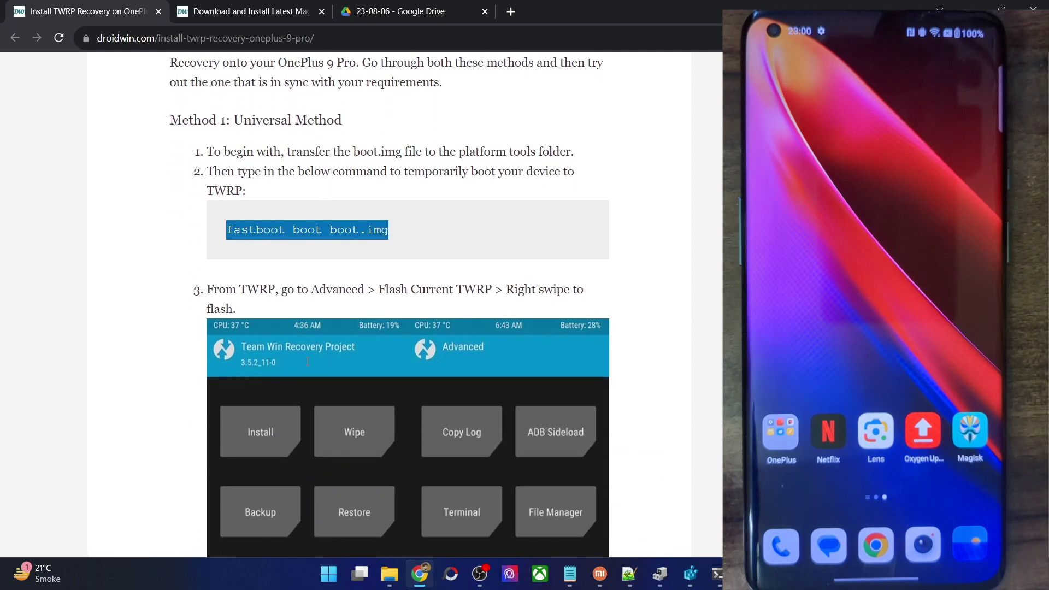
drag(378, 87, 486, 87)
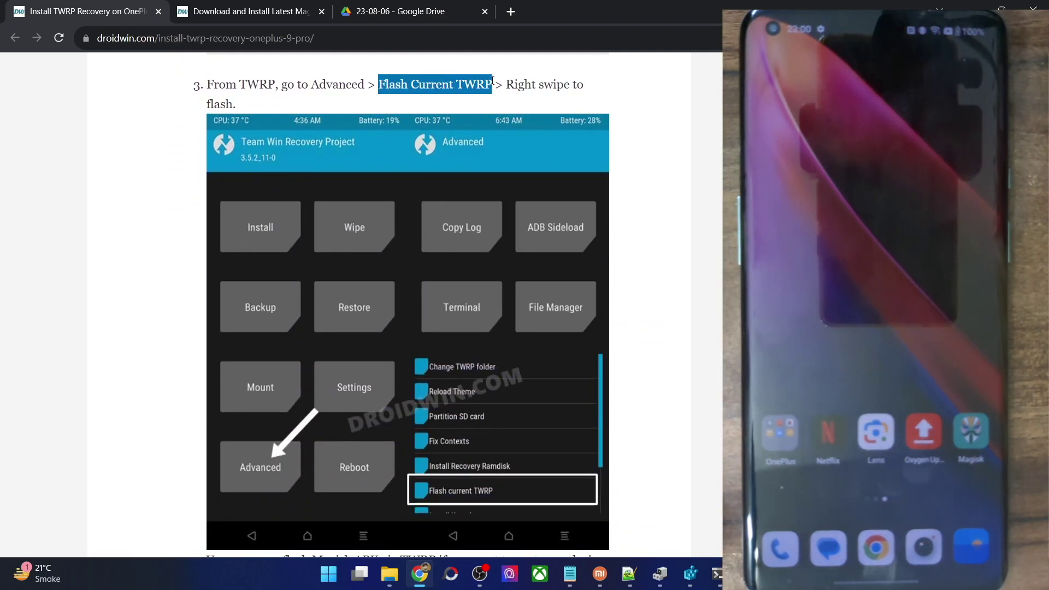
double_click(459, 85)
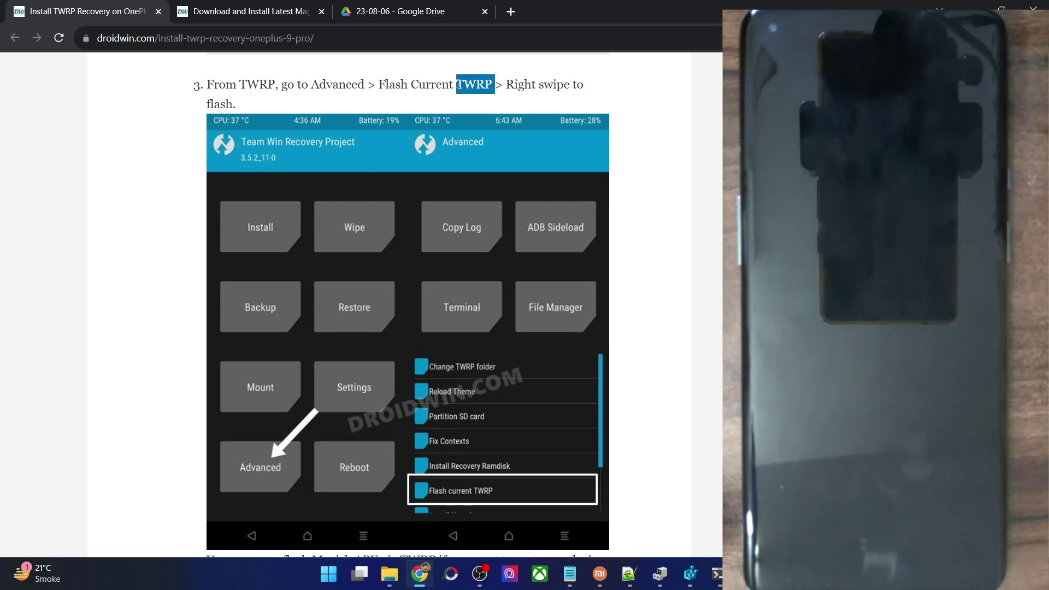
- Review the guide's Method 2, highlight twrp in the twrp.zip instruction, and view the TWRP installer in the 23-08-06 Google Drive folder
scroll(424, 201, down, 5)
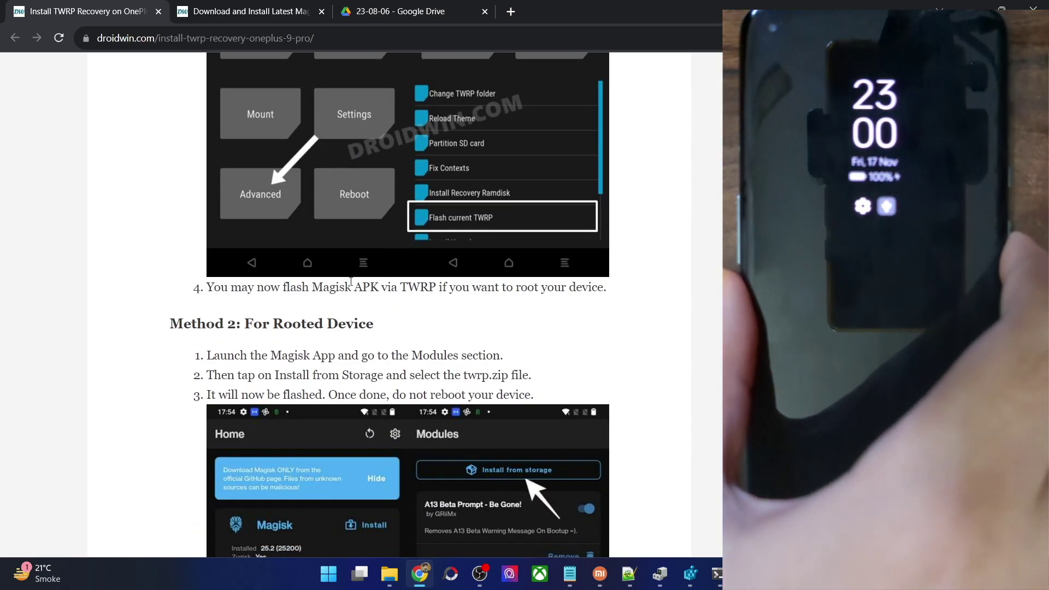
scroll(350, 281, down, 2)
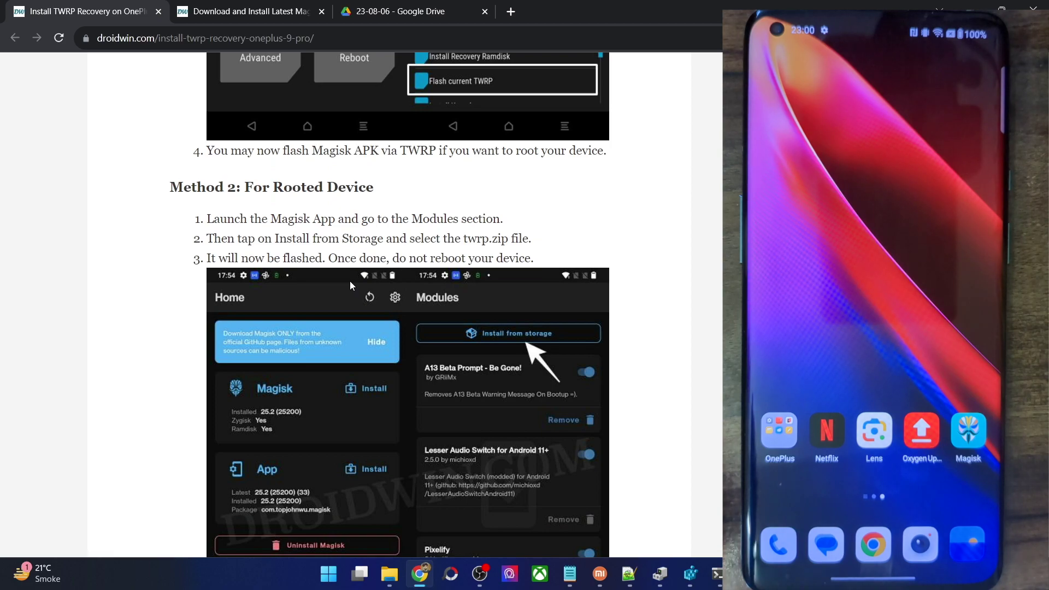
double_click(475, 239)
click(381, 12)
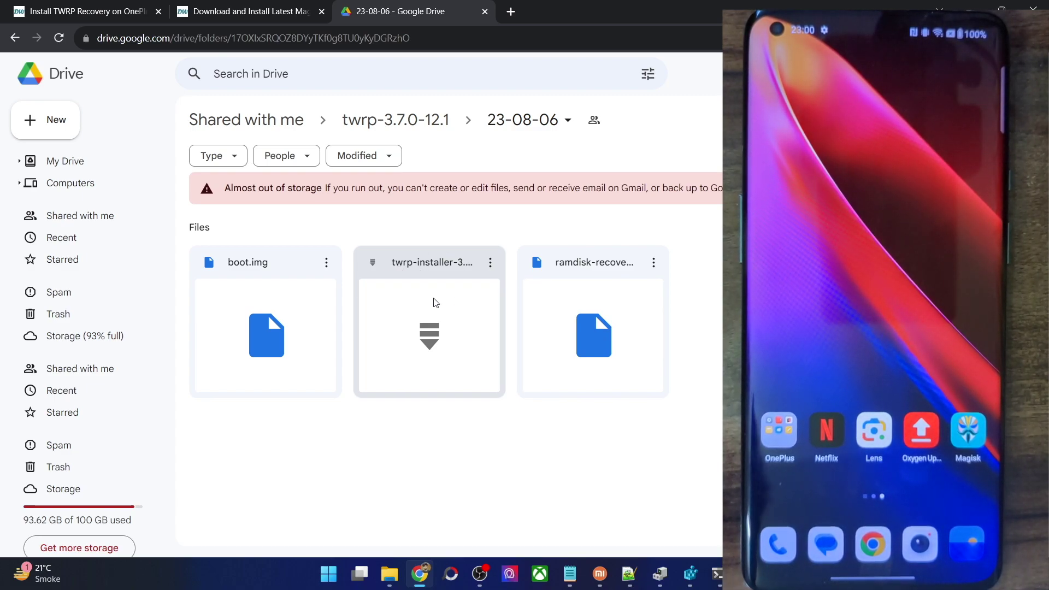
mouse_move(389, 581)
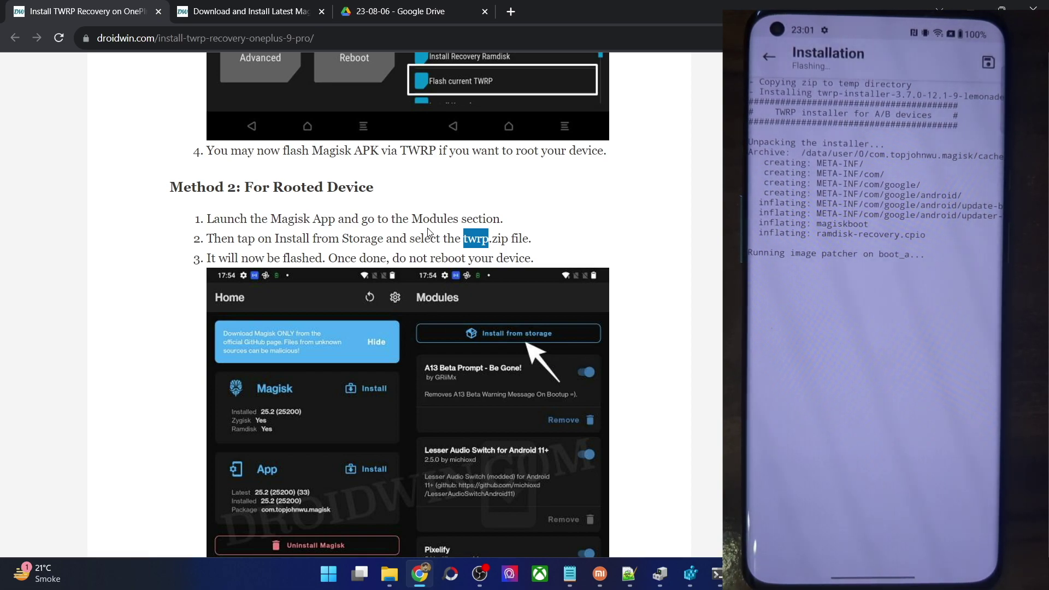
- In the guide's Method 2, highlight the do-not-reboot warning, the twrp.zip file, and the instruction to rename the Magisk APK to ZIP
drag(430, 259, 516, 257)
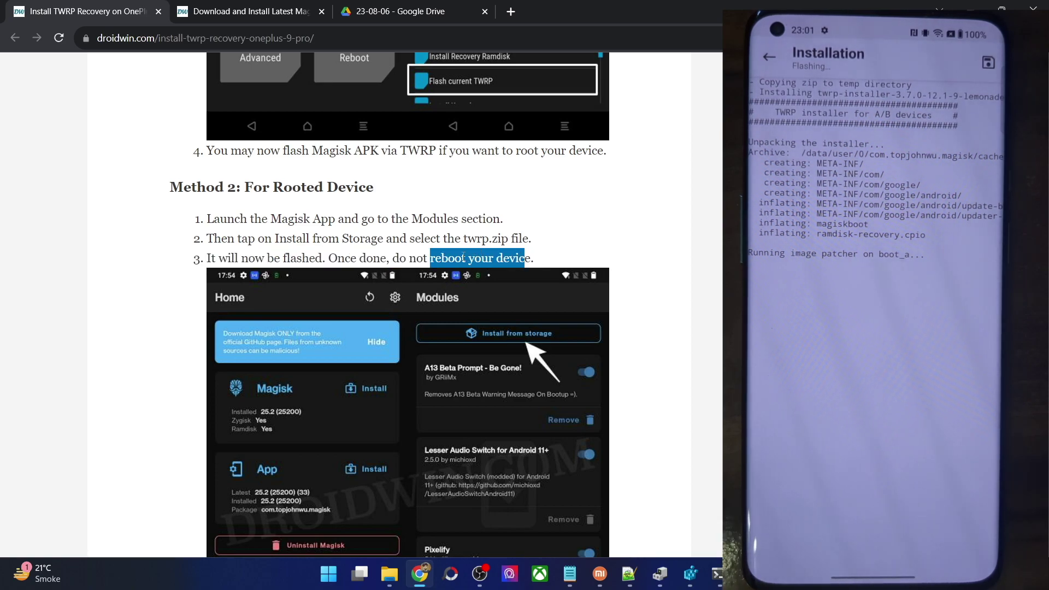
click(466, 235)
double_click(467, 235)
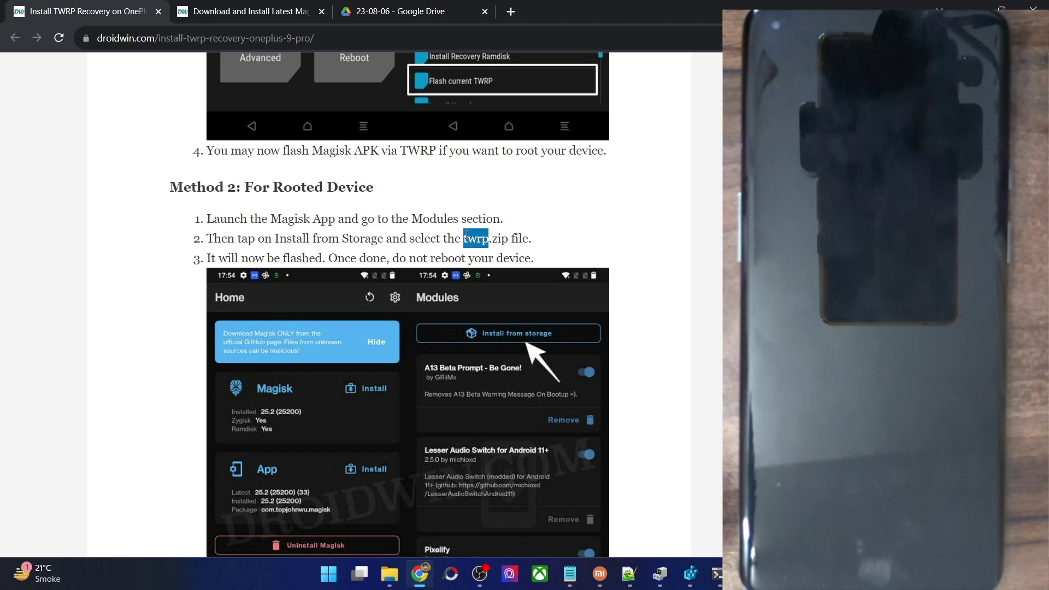
drag(386, 259, 207, 259)
scroll(528, 264, down, 5)
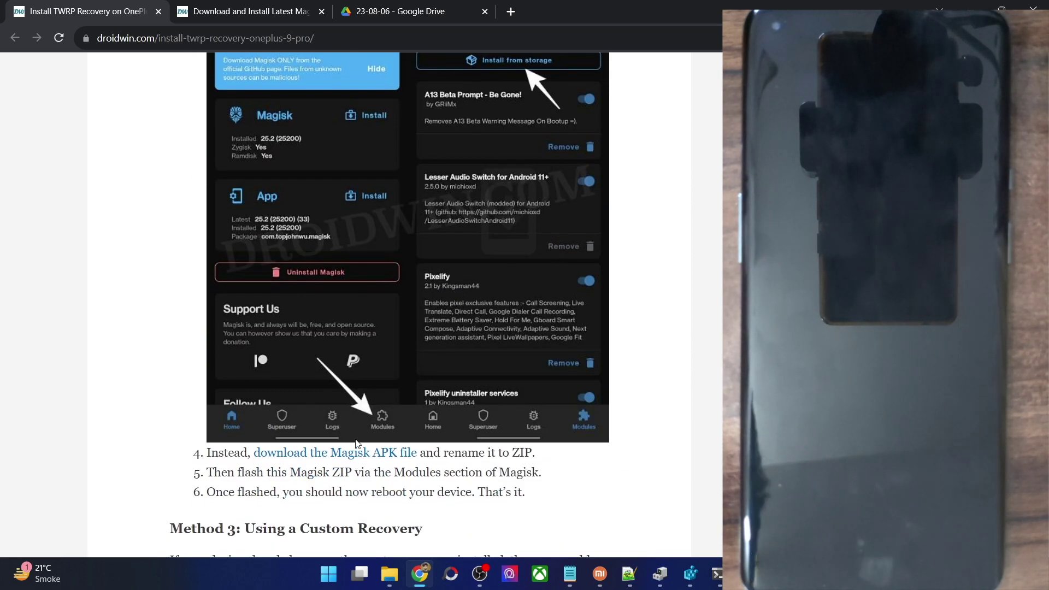
double_click(516, 452)
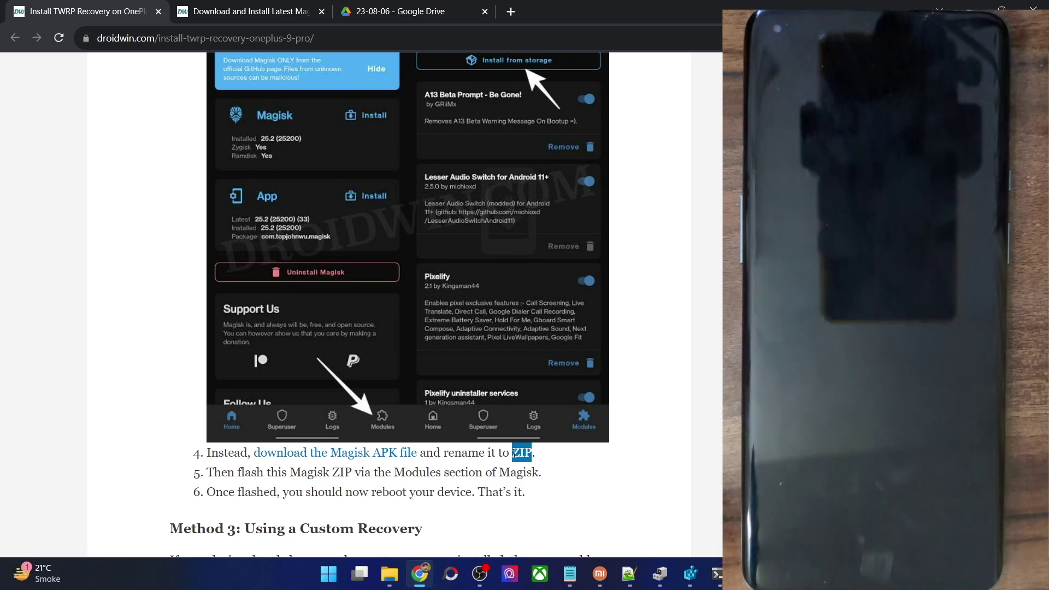
- Go back to the end of Method 1 and briefly check the fastboot boot twrp.img output in Command Prompt
scroll(543, 441, up, 5)
scroll(542, 442, up, 5)
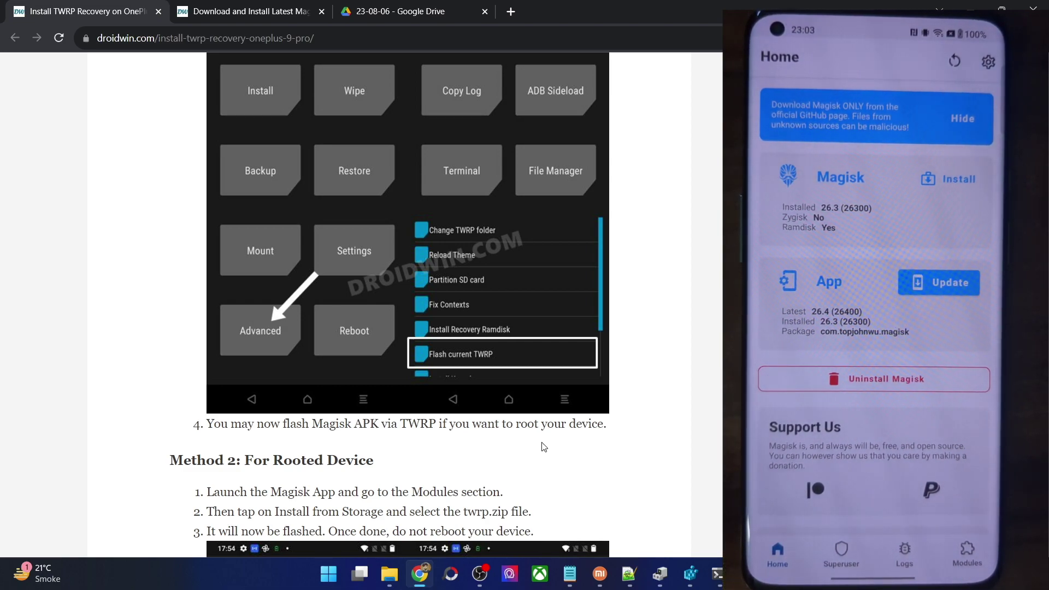
scroll(545, 447, down, 1)
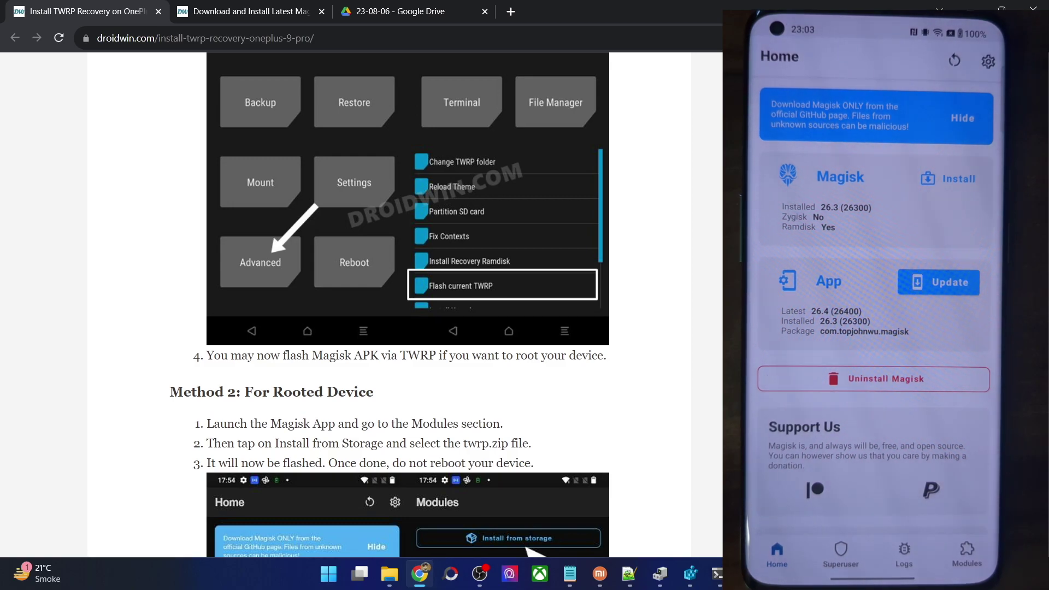
key(alt+Tab)
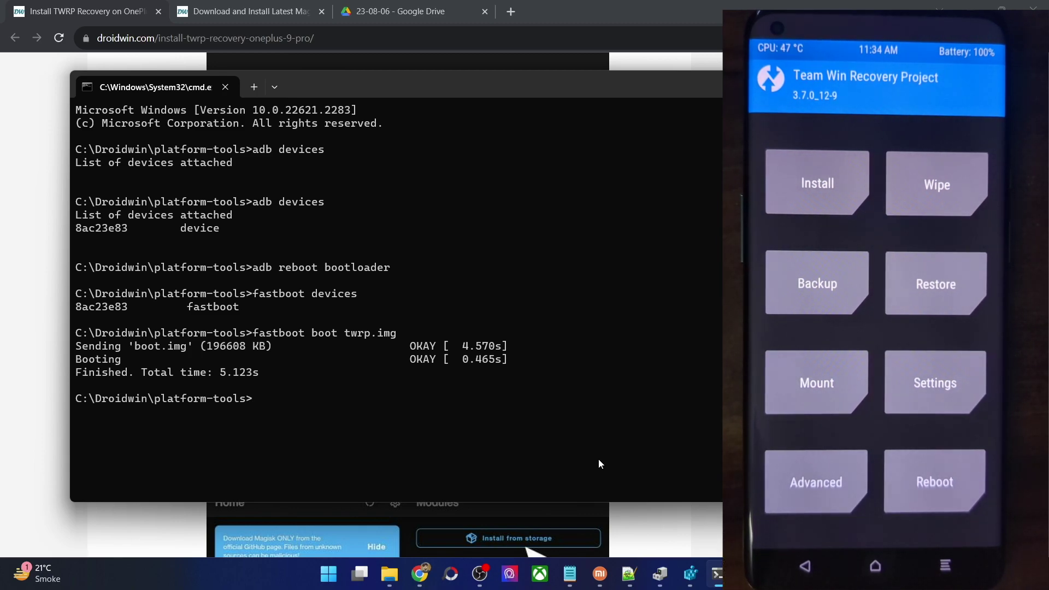
click(717, 574)
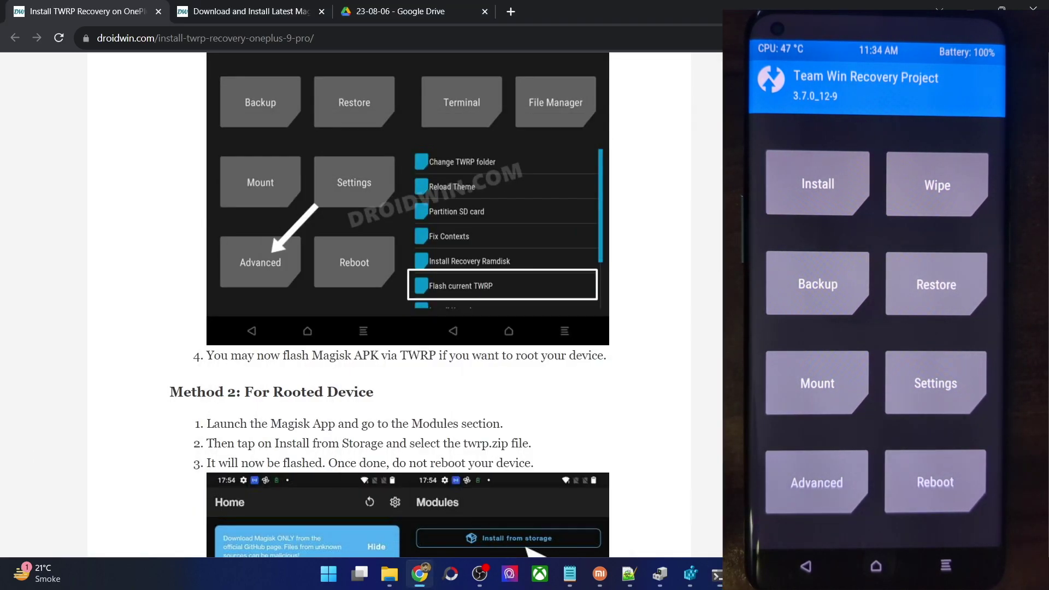
- Return to STEP 6 of the guide and point out the Method 1: Universal Method heading
double_click(287, 394)
scroll(366, 451, up, 6)
scroll(366, 451, up, 7)
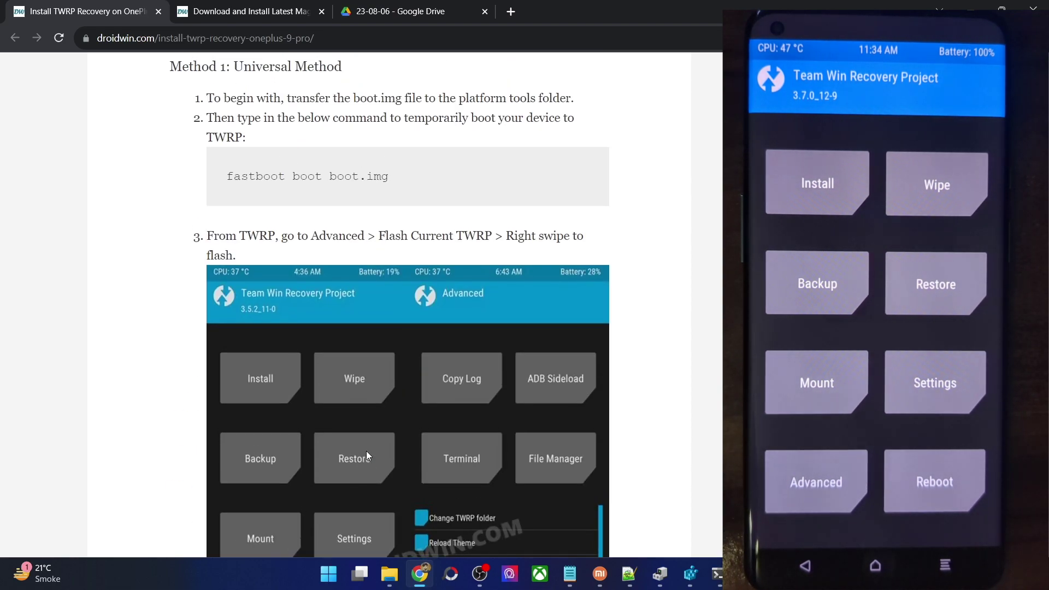
scroll(369, 448, down, 3)
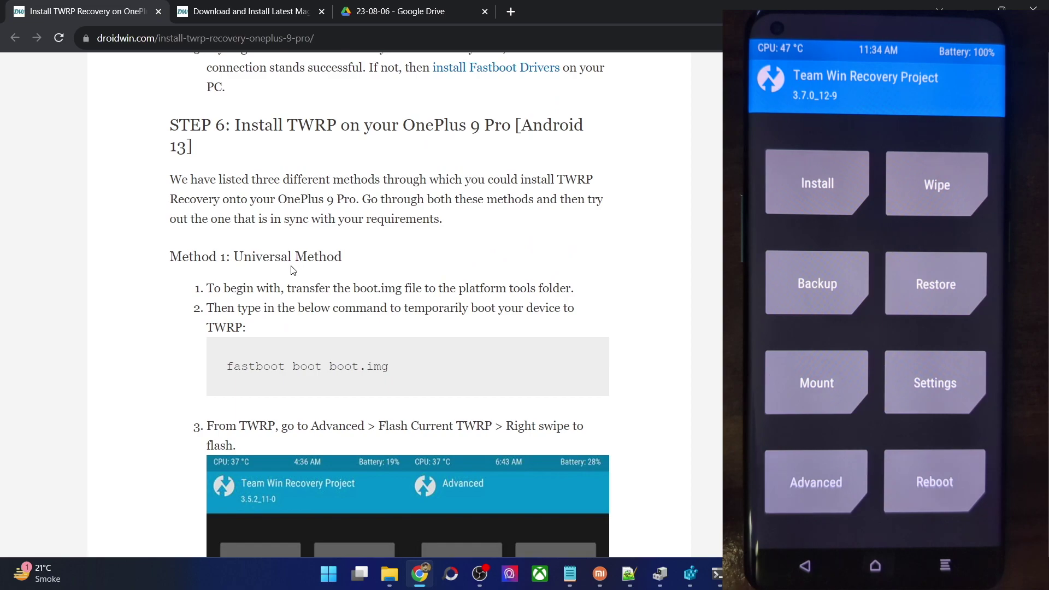
double_click(259, 256)
click(253, 256)
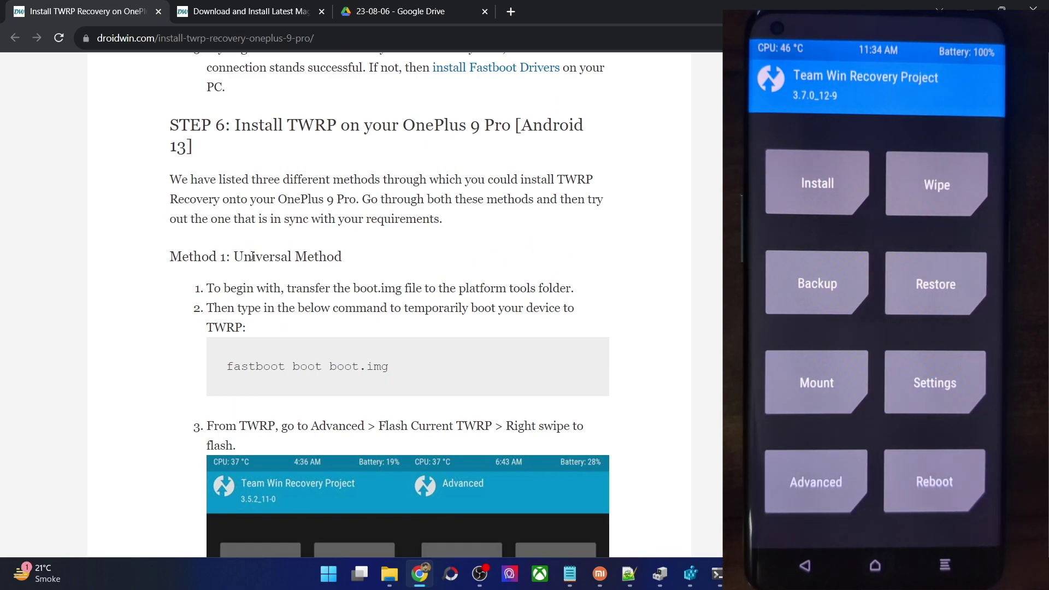
- Highlight Rooted in the Method 2: For Rooted Device heading and review its Magisk Modules instructions
scroll(256, 257, down, 13)
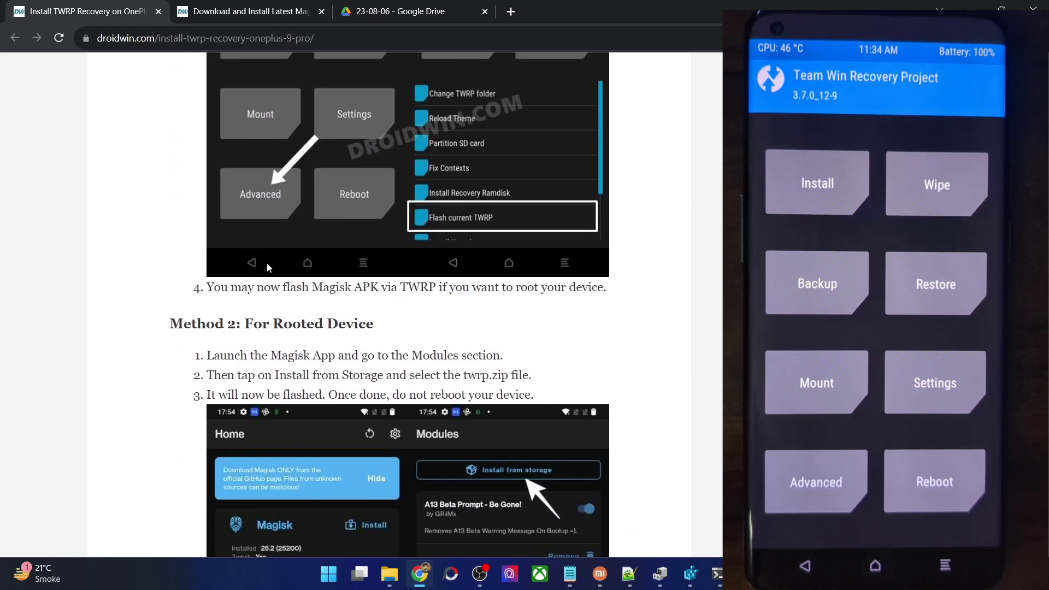
double_click(283, 257)
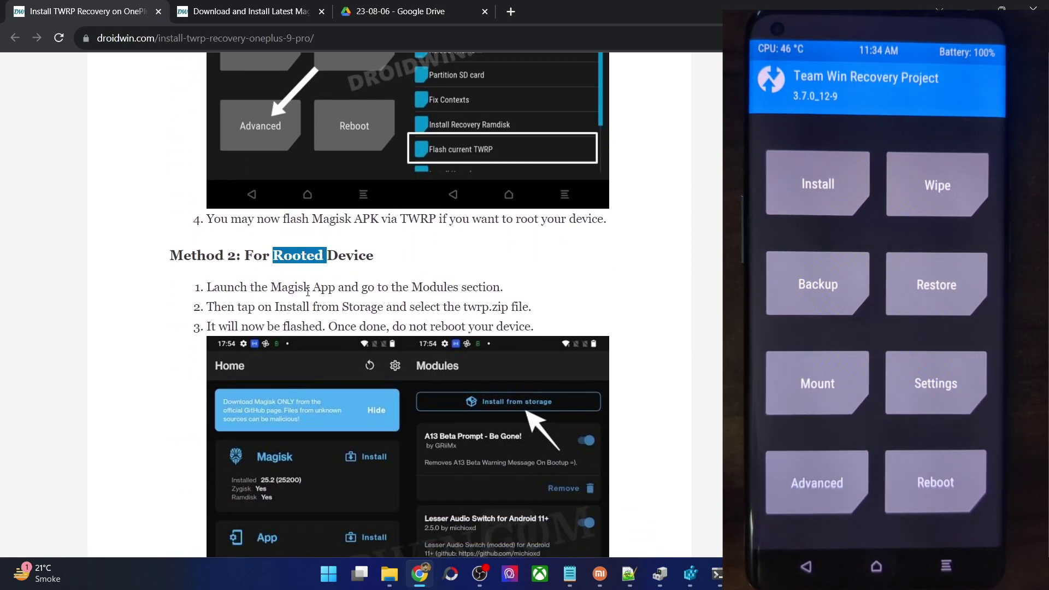
scroll(307, 292, down, 4)
scroll(314, 245, up, 3)
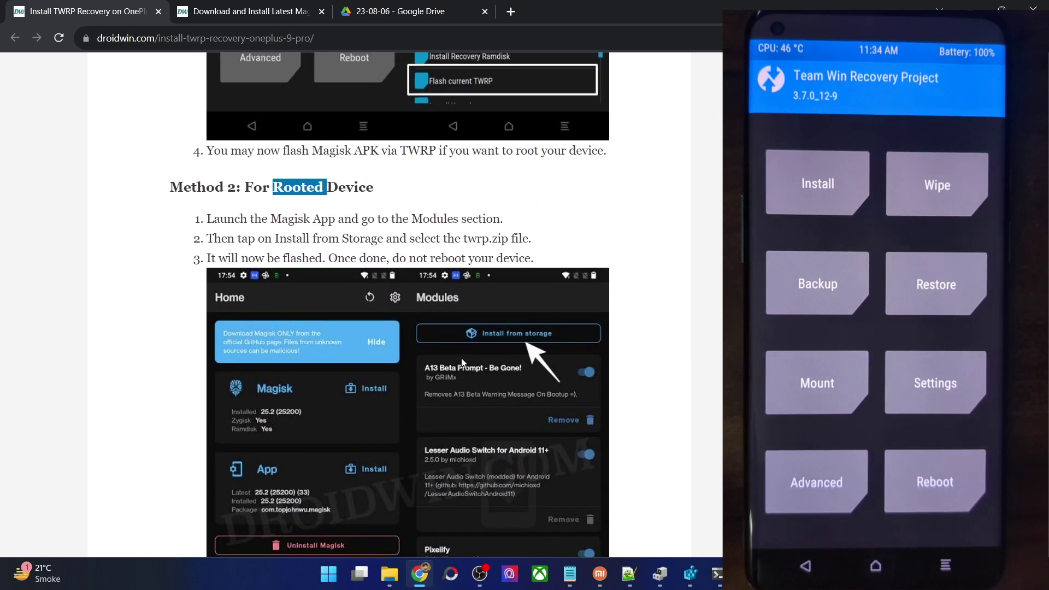
scroll(314, 245, up, 5)
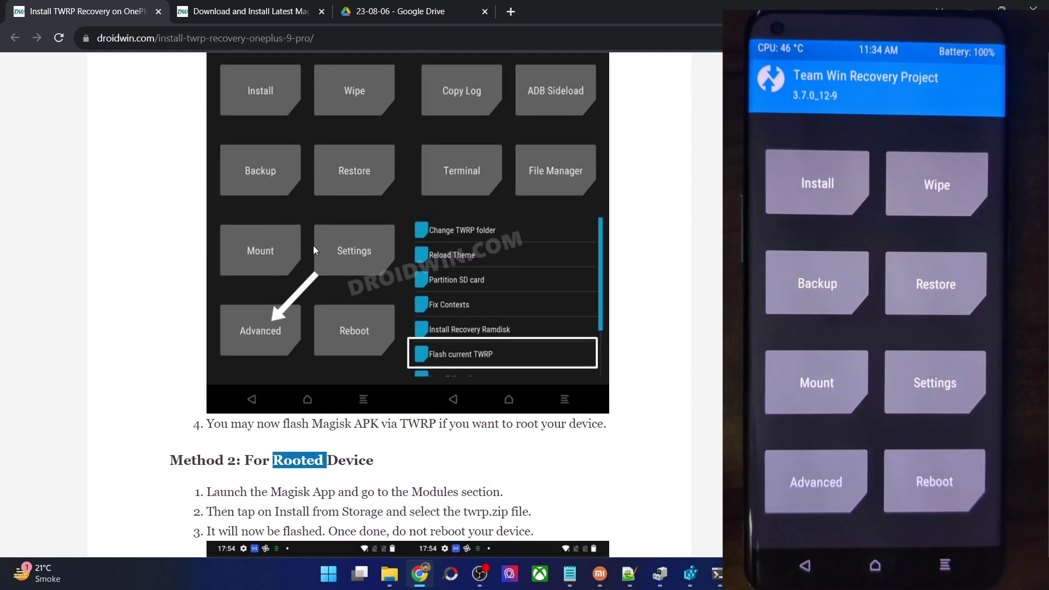
- Compare Method 1's boot.img and Flash Current TWRP instructions with Method 2, highlighting For in the Method 2 heading
scroll(329, 271, up, 4)
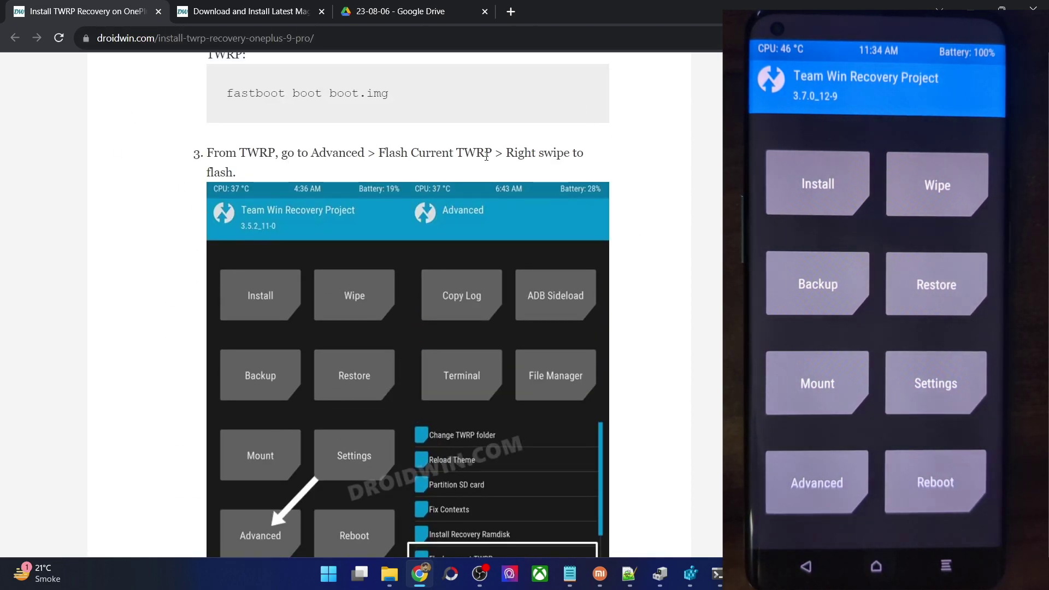
scroll(294, 155, down, 2)
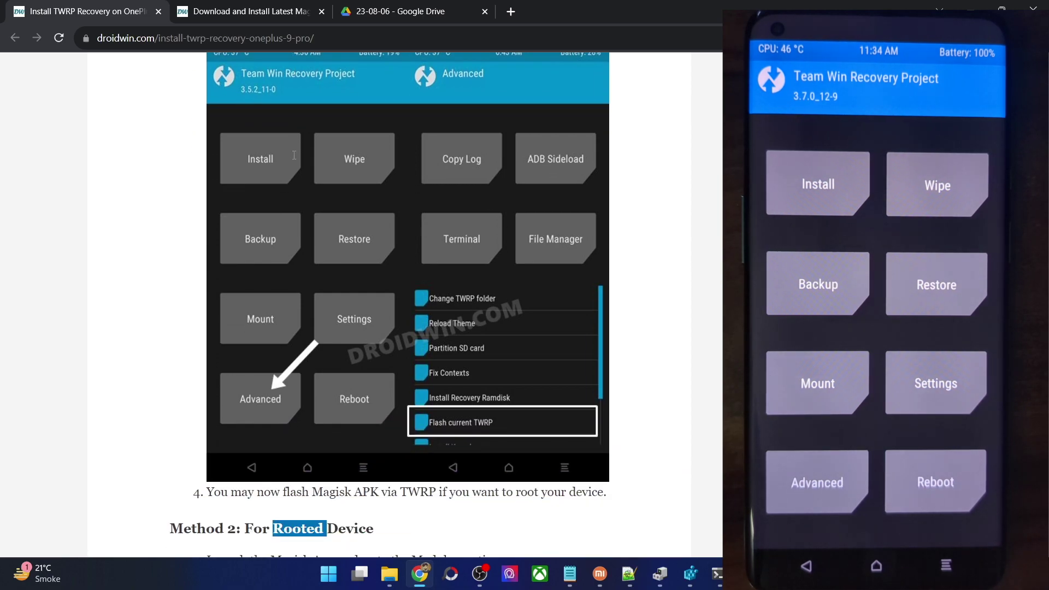
scroll(378, 238, up, 1)
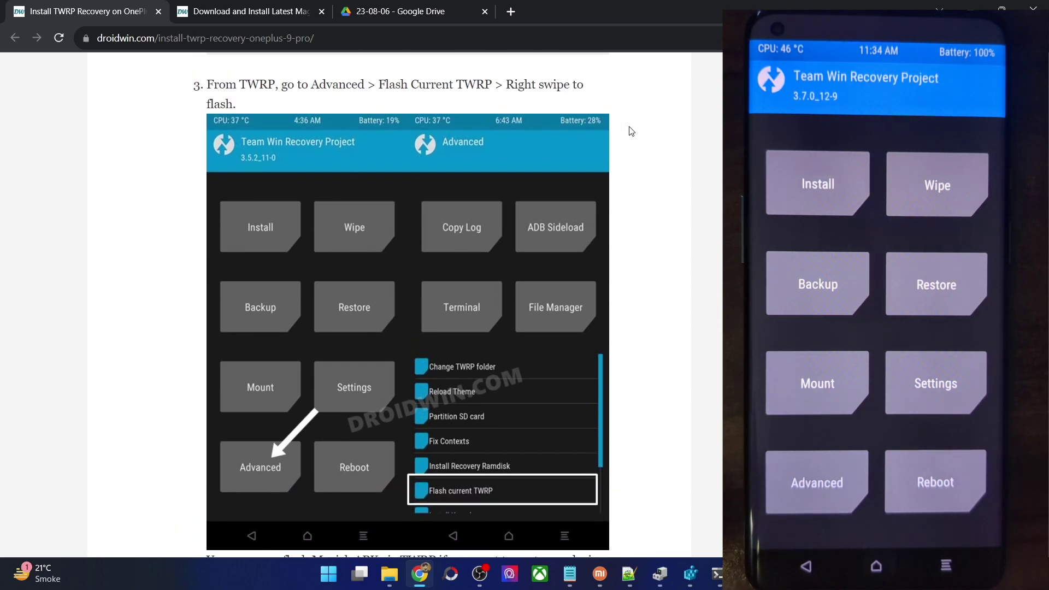
scroll(489, 246, down, 4)
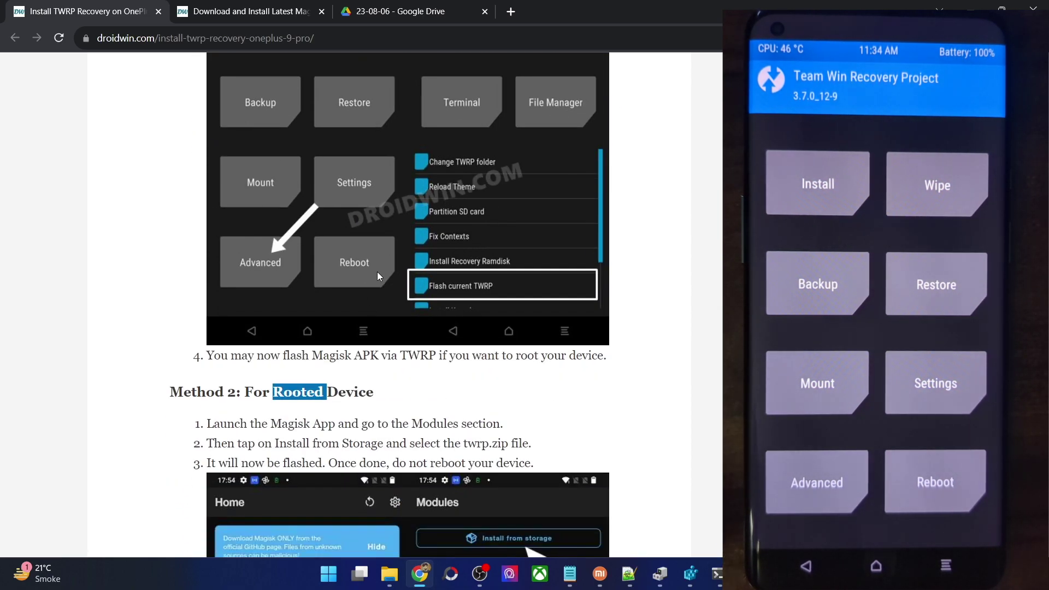
scroll(378, 271, up, 5)
scroll(408, 261, up, 4)
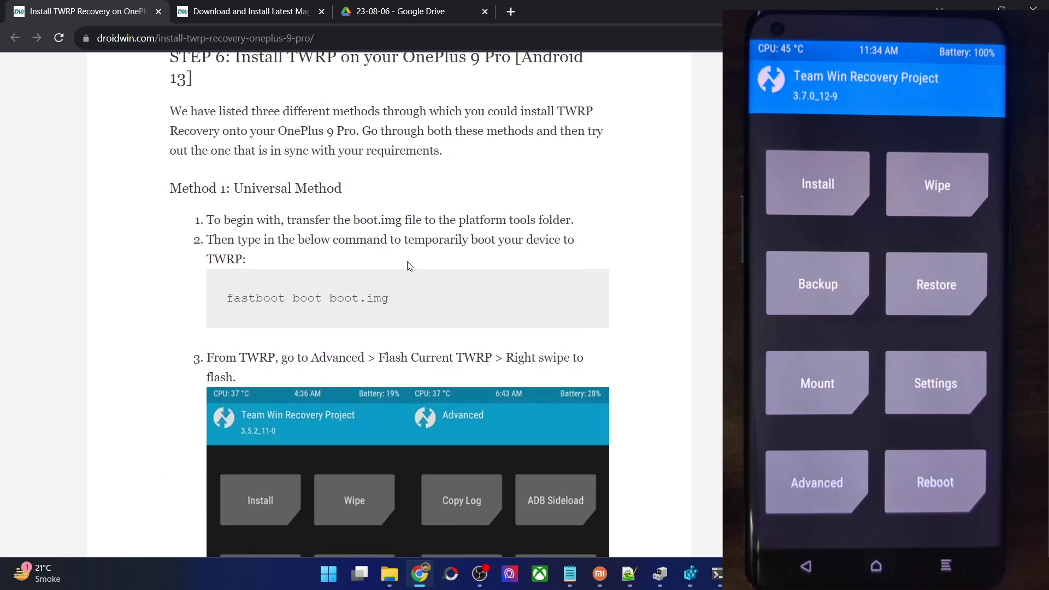
scroll(408, 261, down, 10)
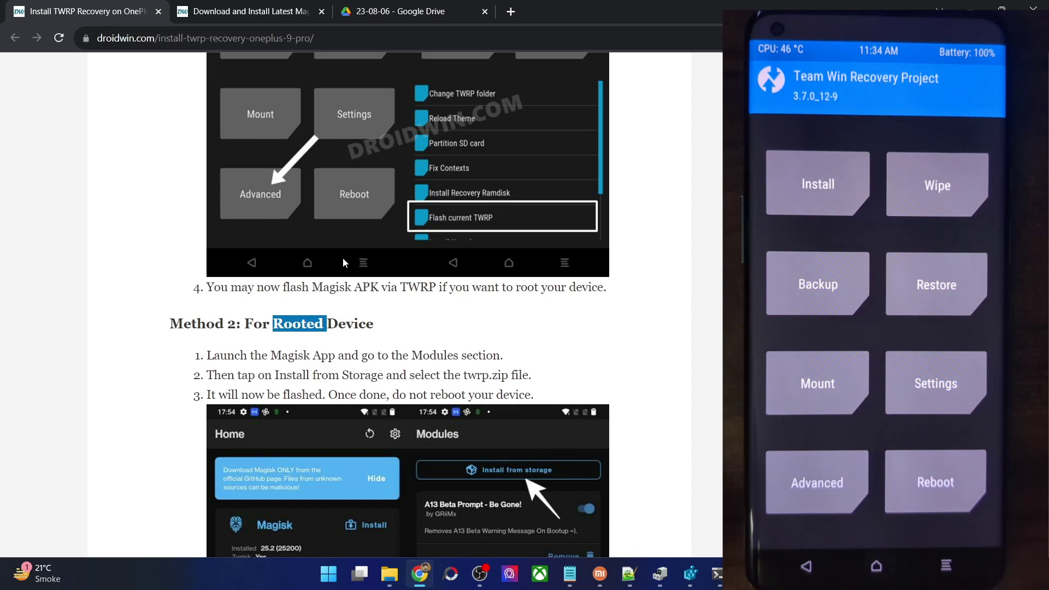
double_click(252, 327)
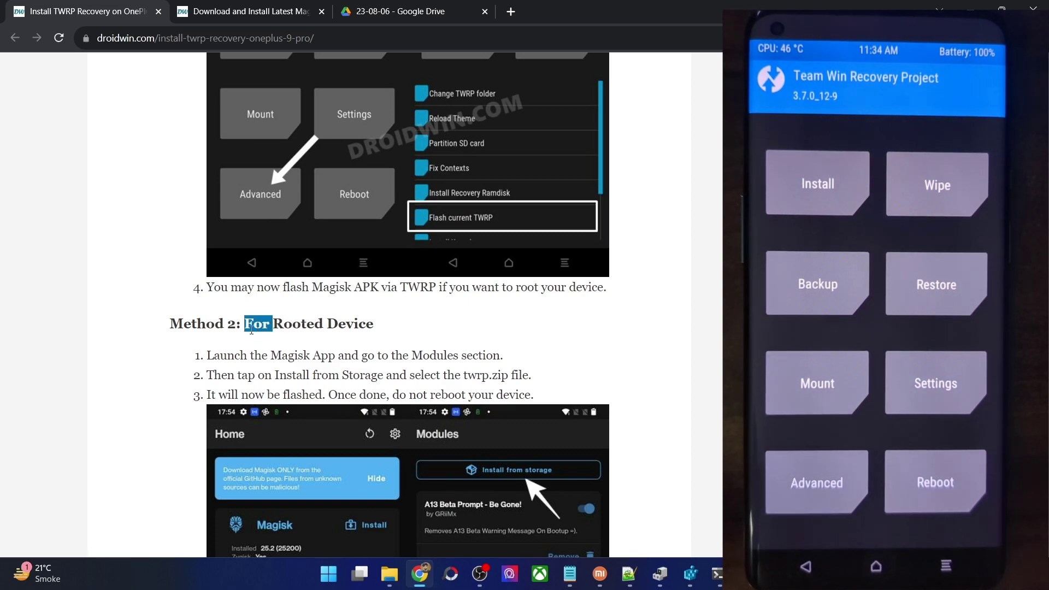
- Return to STEP 6, highlight the whole Method 1: Universal Method heading, and clear the selection
scroll(251, 331, up, 12)
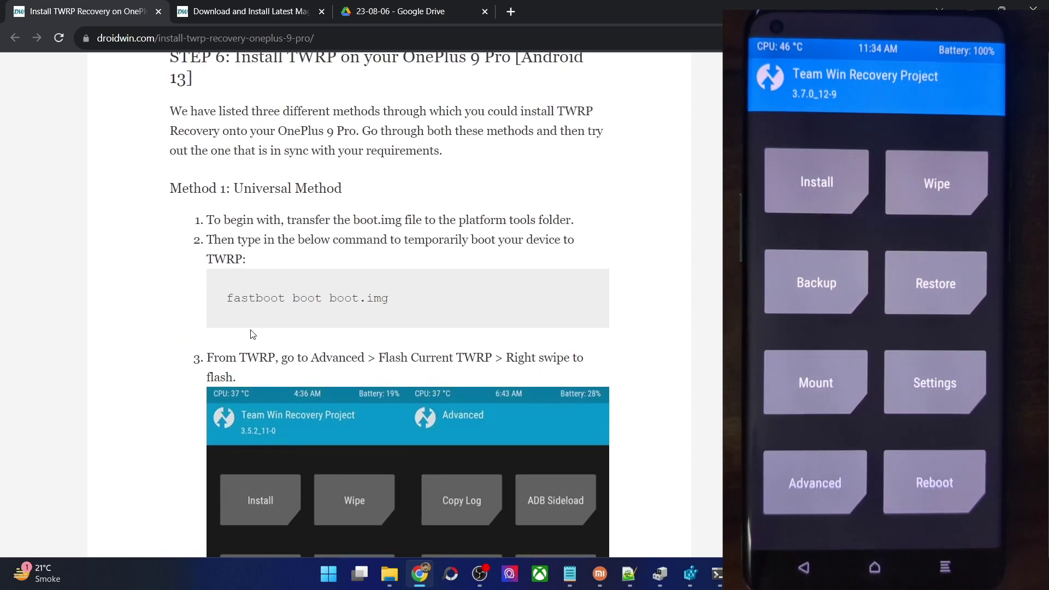
triple_click(239, 325)
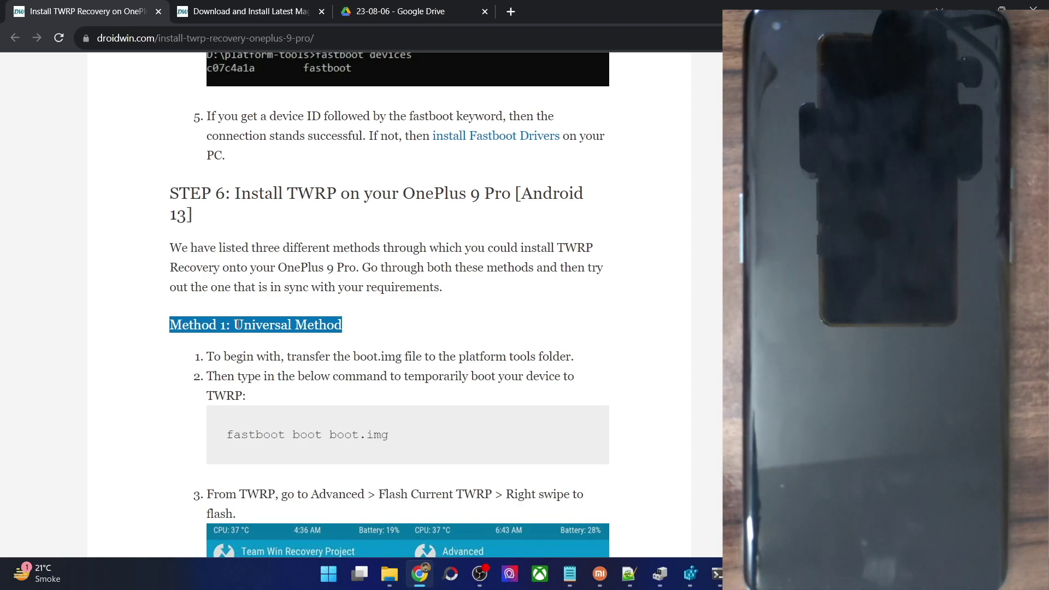
click(551, 235)
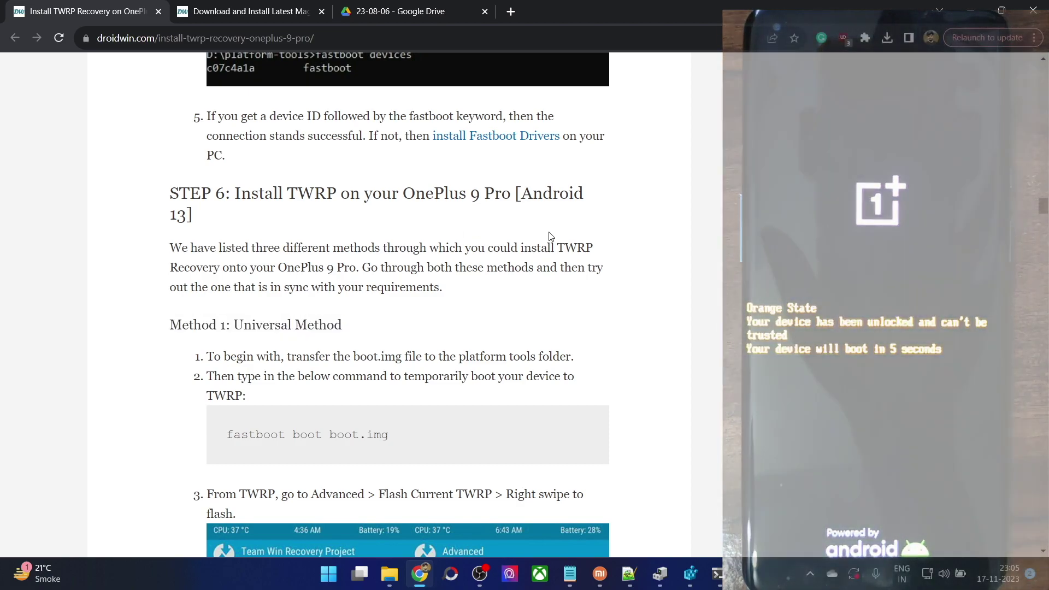